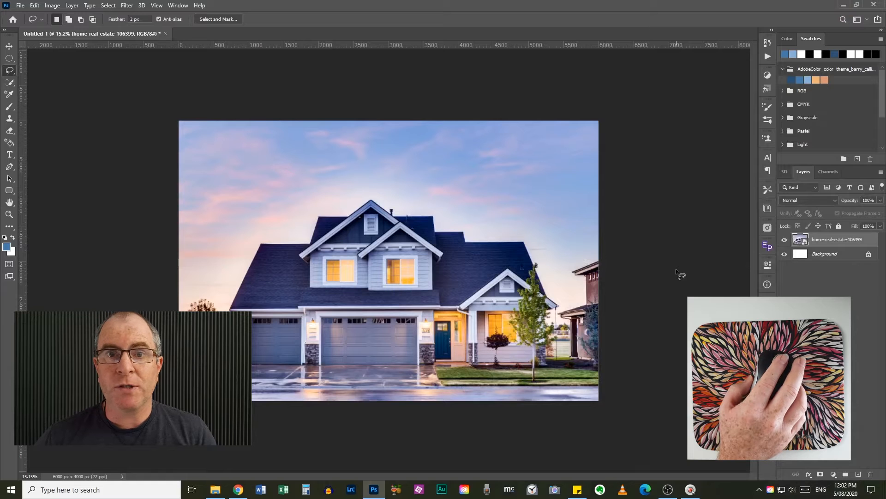
# Step: Zoom in on the roof of the house photo to about 47%, zoom back out, and fit the whole image on screen
pyautogui.scroll(5, 676, 270)
pyautogui.scroll(-4, 676, 270)
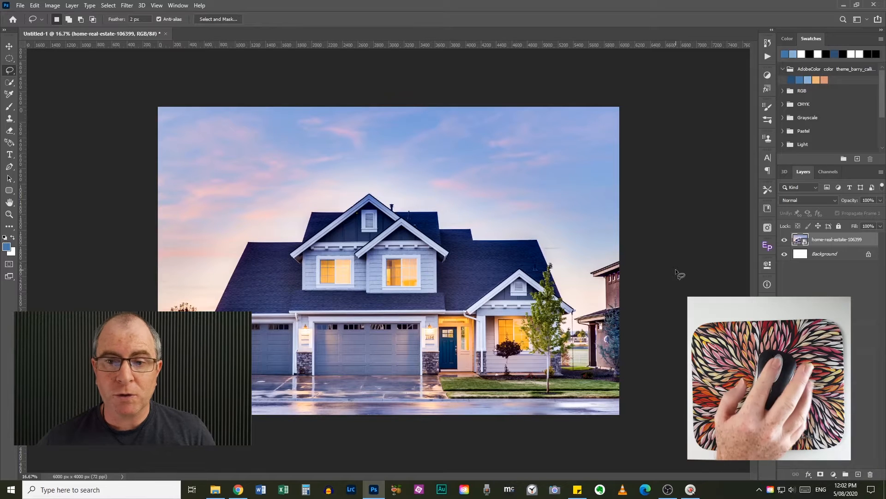
pyautogui.hotkey('ctrl', '-')
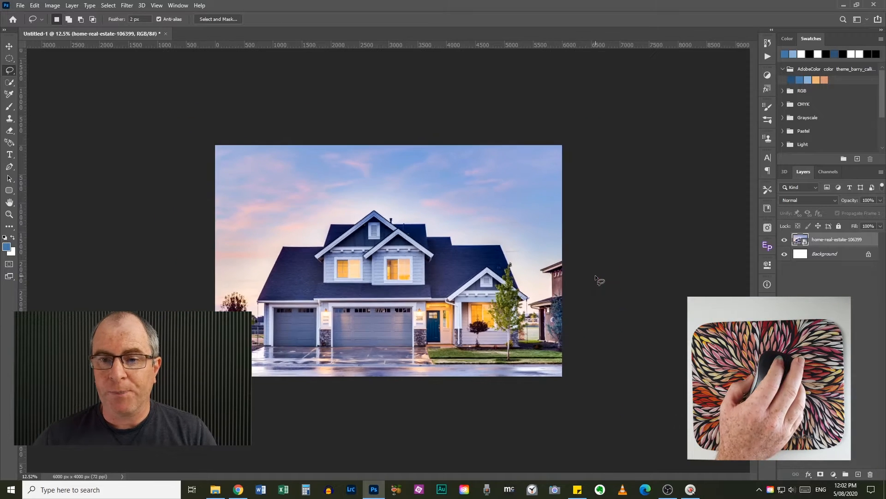
pyautogui.hotkey('ctrl', '+')
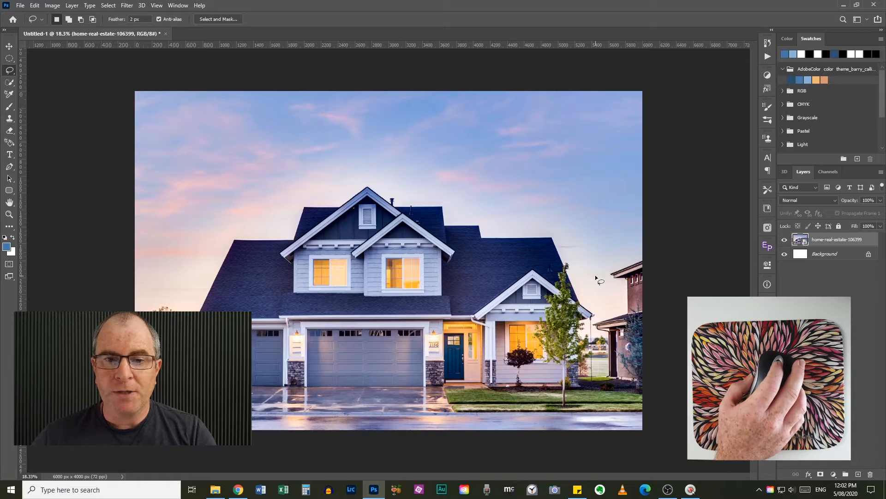
pyautogui.scroll(5, 595, 277)
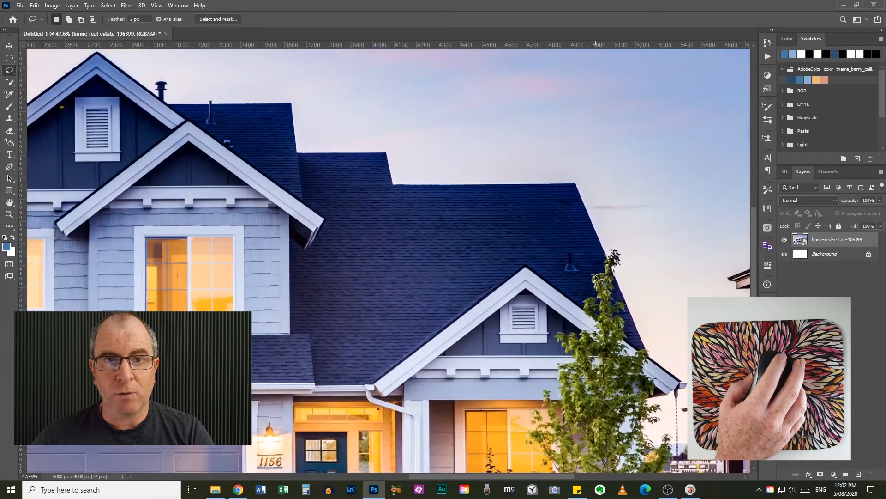
pyautogui.scroll(1, 596, 277)
pyautogui.scroll(-3, 596, 277)
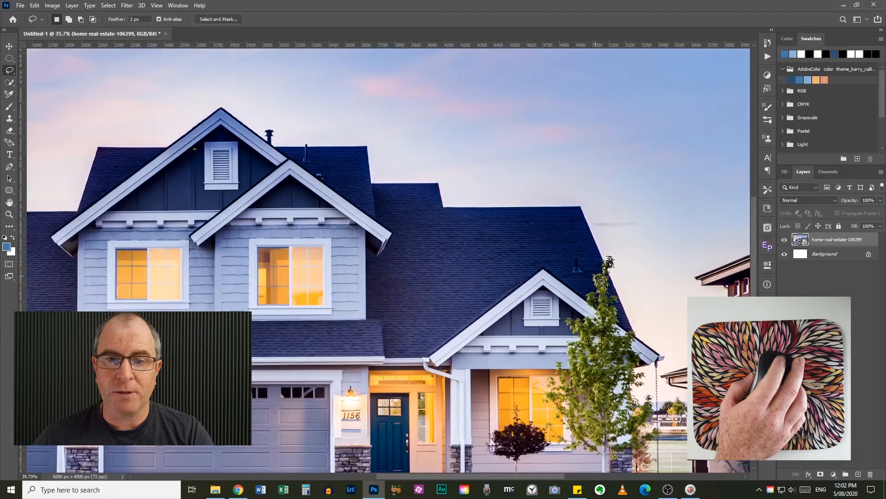
pyautogui.scroll(-5, 596, 277)
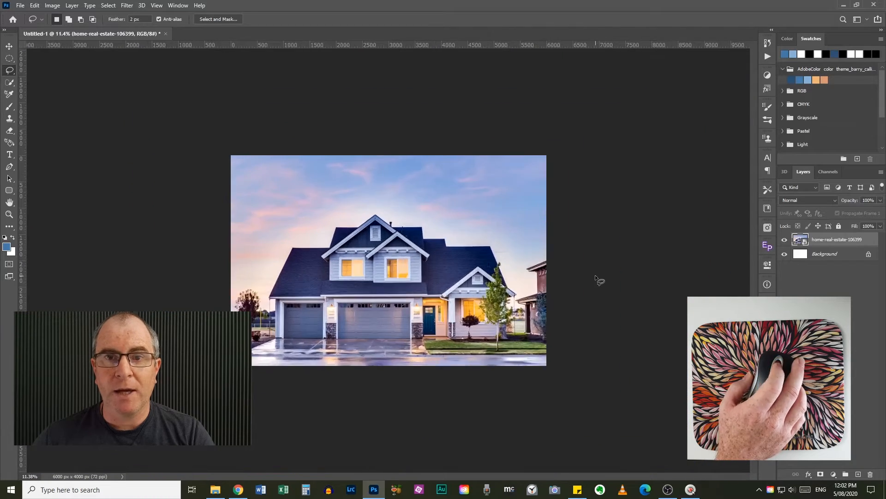
pyautogui.hotkey('ctrl', '0')
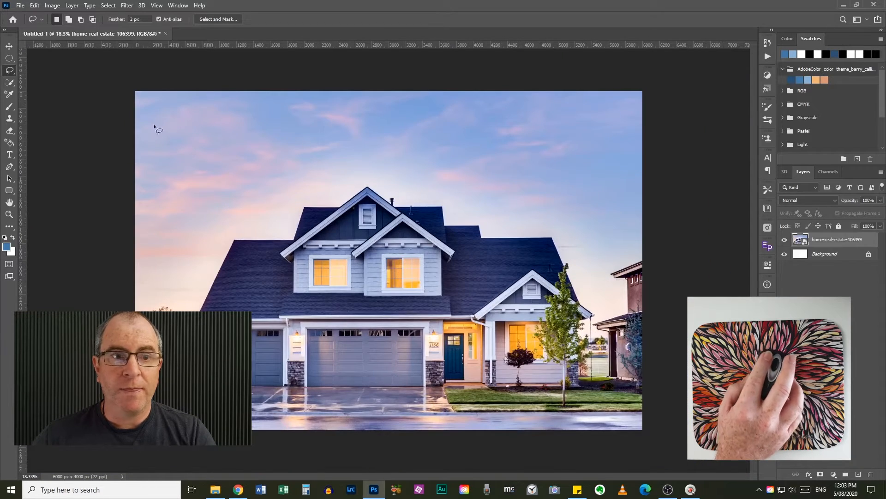
# Step: Enable Zoom with Scroll Wheel in the Tools preferences and apply the change
pyautogui.click(37, 8)
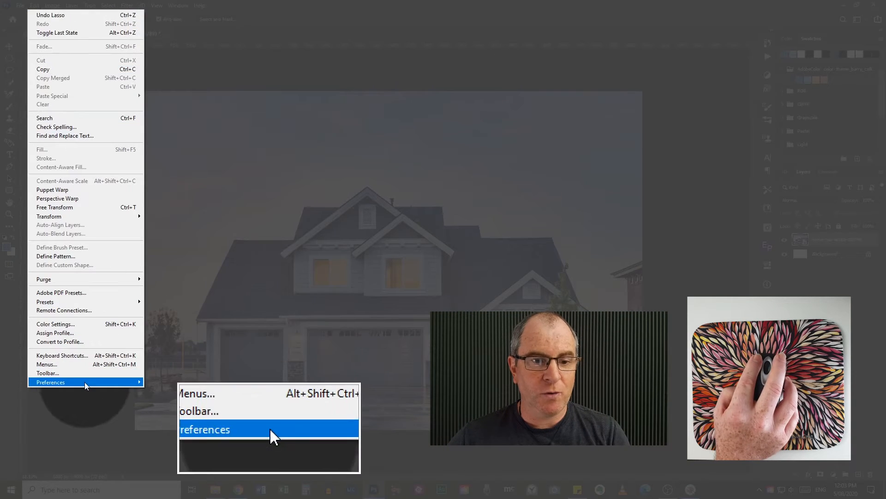
pyautogui.moveTo(85, 381)
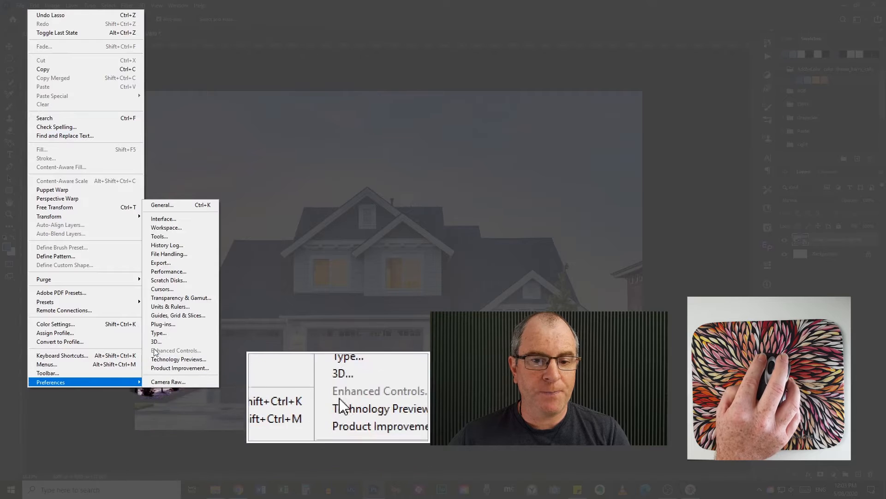
pyautogui.click(161, 205)
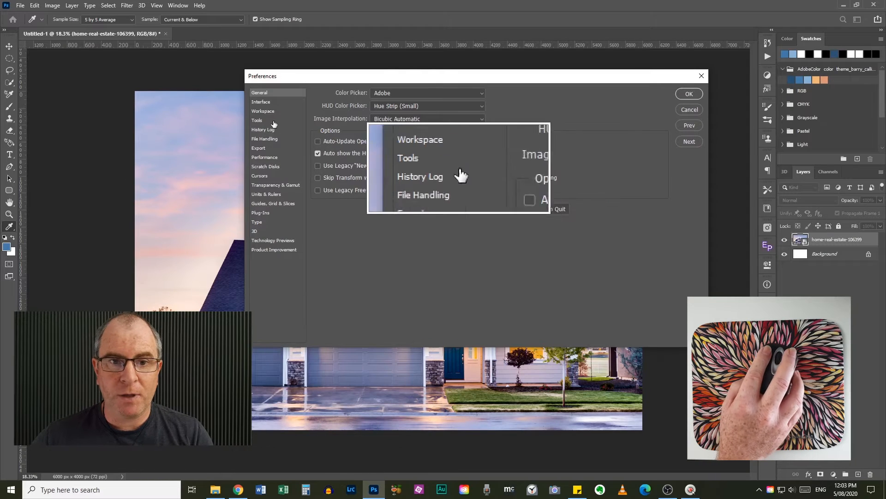
pyautogui.click(257, 120)
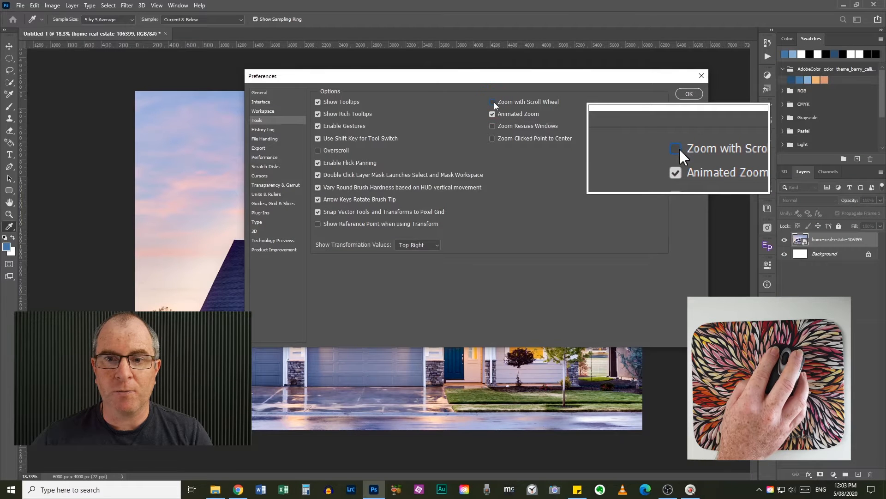
pyautogui.click(689, 94)
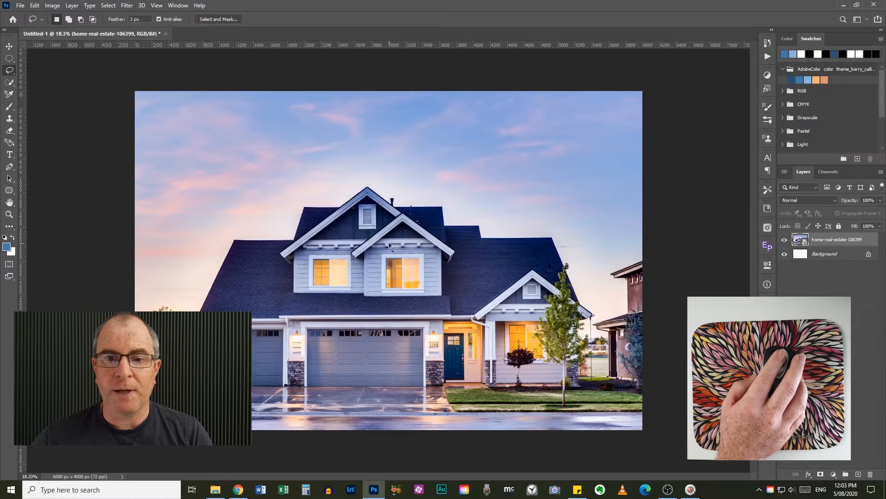
# Step: Zoom in and out briefly, and enlarge the view to 66.67% around the house's upper windows
pyautogui.scroll(2, 388, 243)
pyautogui.scroll(-2, 393, 243)
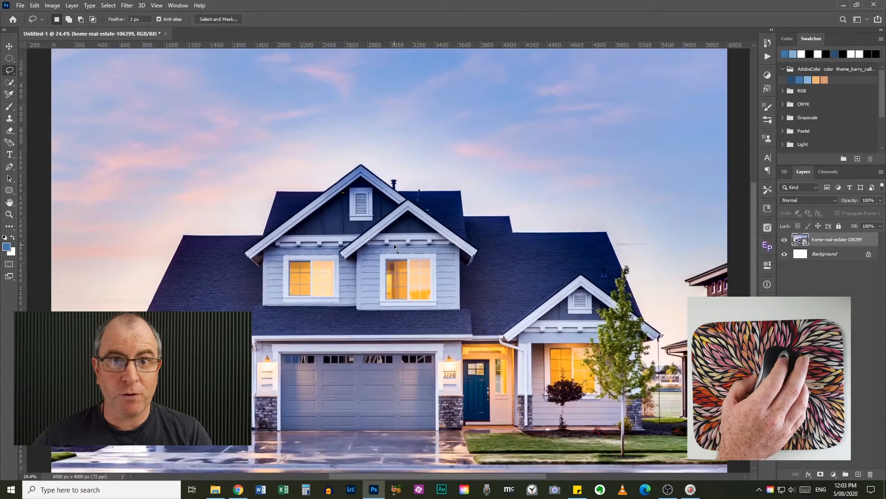
pyautogui.scroll(-1, 394, 243)
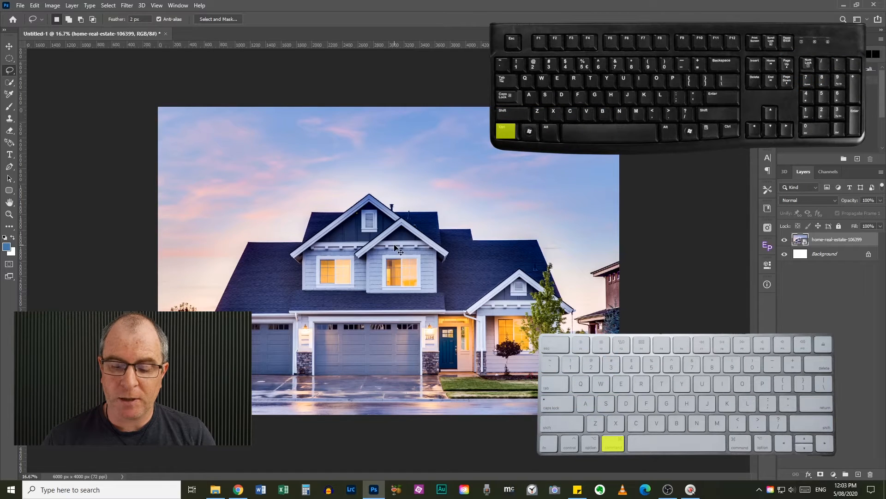
pyautogui.hotkey('ctrl', '+')
pyautogui.hotkey('ctrl', '+')
pyautogui.hotkey('ctrl', '+')
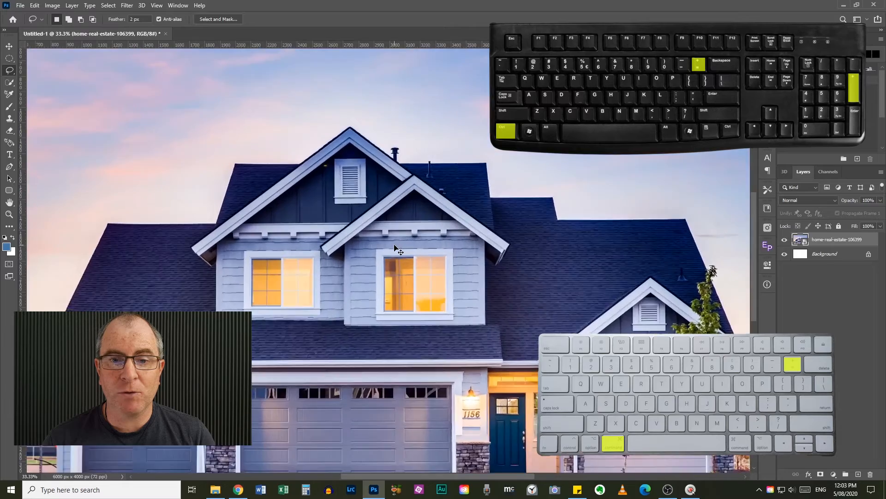
pyautogui.hotkey('ctrl', '+')
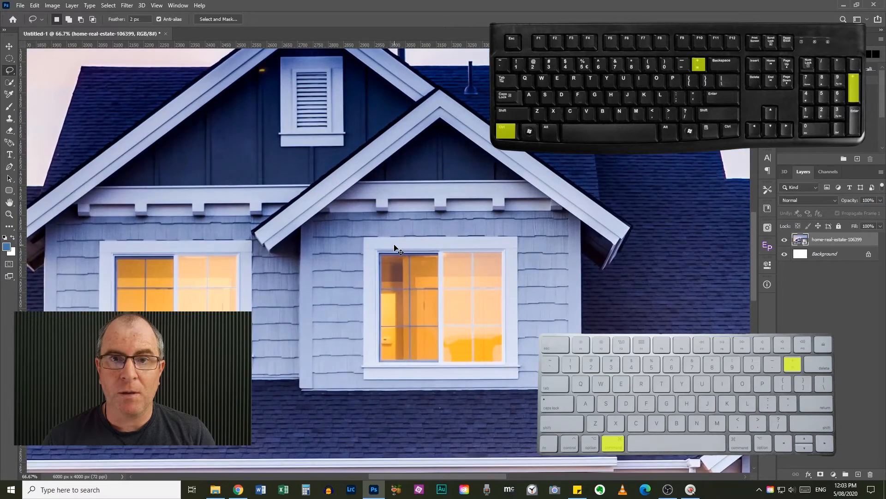
# Step: Zoom out in preset increments to 8.33% so the entire photo appears small on the canvas
pyautogui.hotkey('ctrl', '-')
pyautogui.hotkey('ctrl', '-')
pyautogui.hotkey('ctrl', '-')
pyautogui.hotkey('ctrl', '-')
pyautogui.hotkey('ctrl', '-')
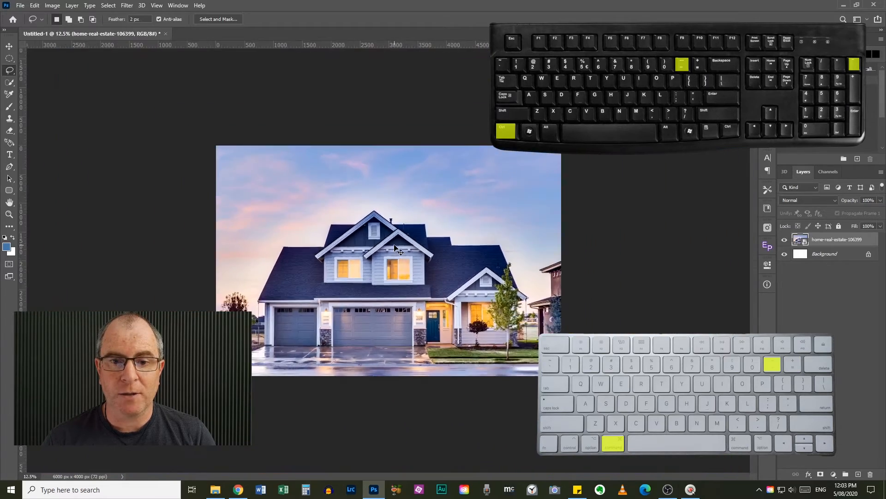
pyautogui.hotkey('ctrl', '-')
pyautogui.hotkey('ctrl', '-')
pyautogui.hotkey('ctrl', '+')
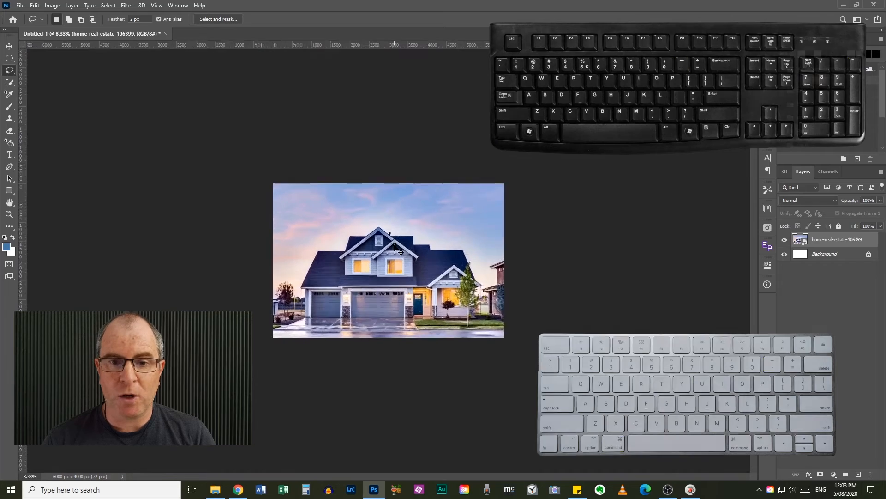
# Step: Zoom in in preset increments to 50% on the upper storey of the house
pyautogui.hotkey('ctrl', '+')
pyautogui.hotkey('ctrl', '+')
pyautogui.hotkey('ctrl', '+')
pyautogui.hotkey('ctrl', '+')
pyautogui.hotkey('ctrl', '+')
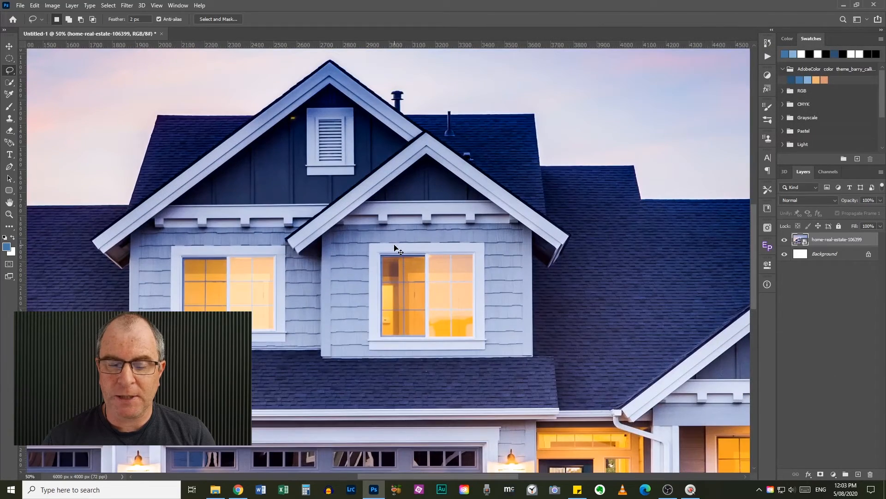
# Step: Zoom out to 5%, step in and out through several preset zoom levels, and settle at 16.67%
pyautogui.scroll(-7, 396, 248)
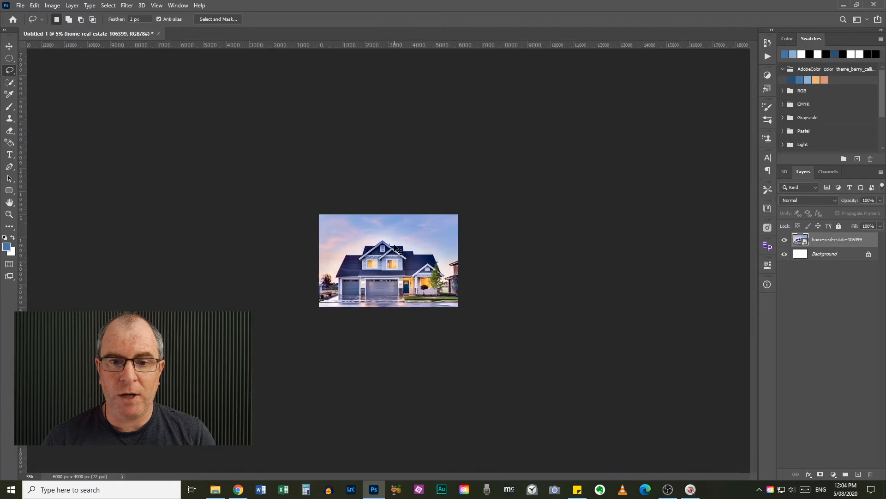
pyautogui.scroll(3, 400, 251)
pyautogui.scroll(-2, 400, 252)
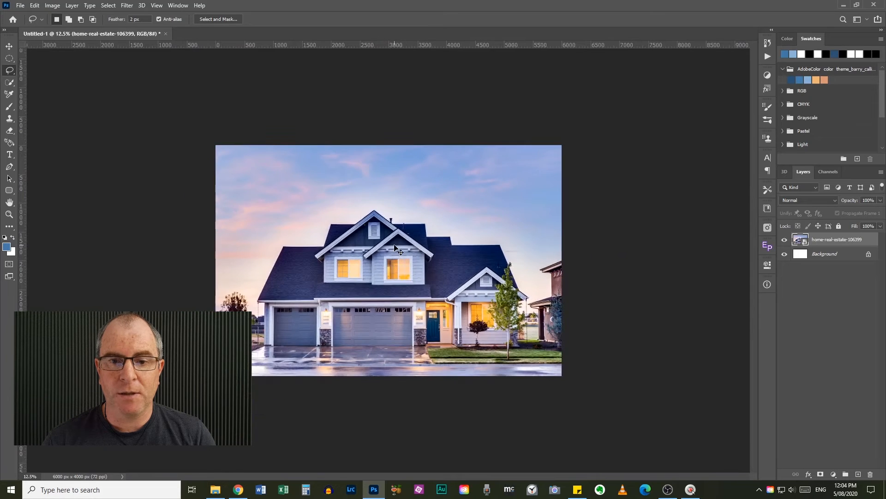
pyautogui.scroll(-1, 400, 252)
pyautogui.scroll(5, 400, 252)
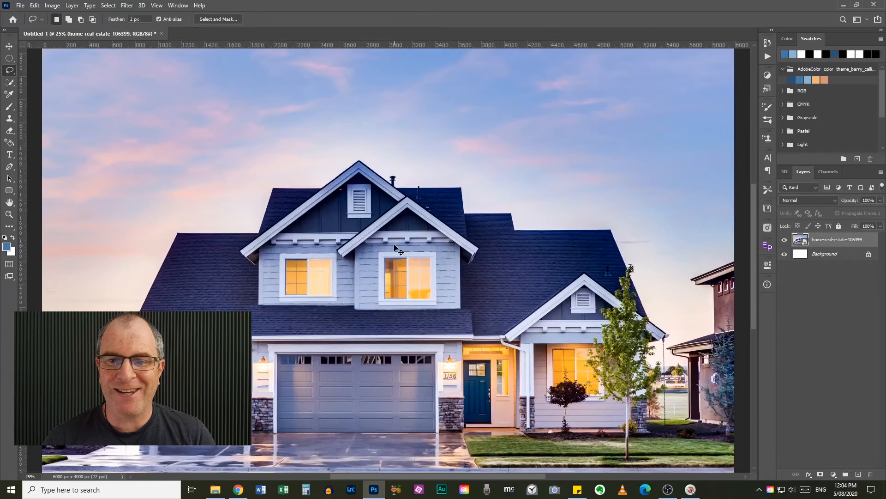
pyautogui.scroll(1, 399, 251)
pyautogui.scroll(-2, 400, 252)
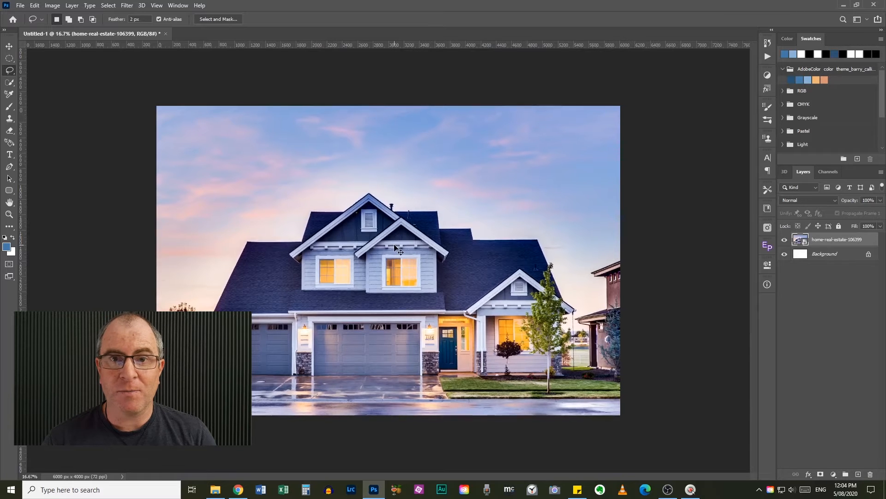
pyautogui.scroll(1, 399, 251)
pyautogui.scroll(-1, 399, 252)
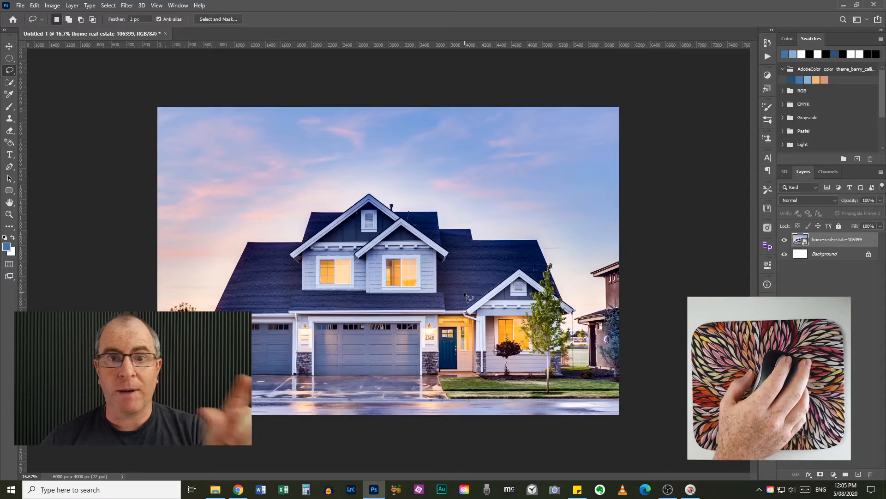
# Step: Zoom in to about 102% on the lit upper-storey window above the garage
pyautogui.scroll(5, 423, 285)
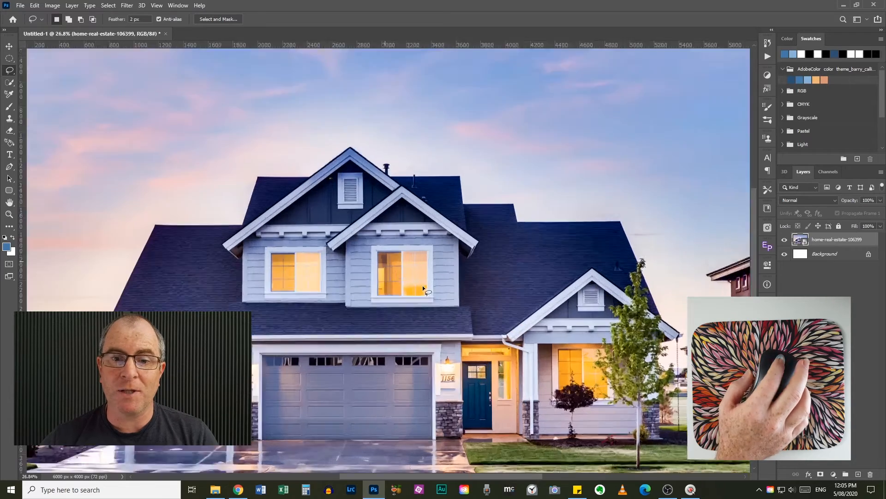
pyautogui.scroll(4, 423, 285)
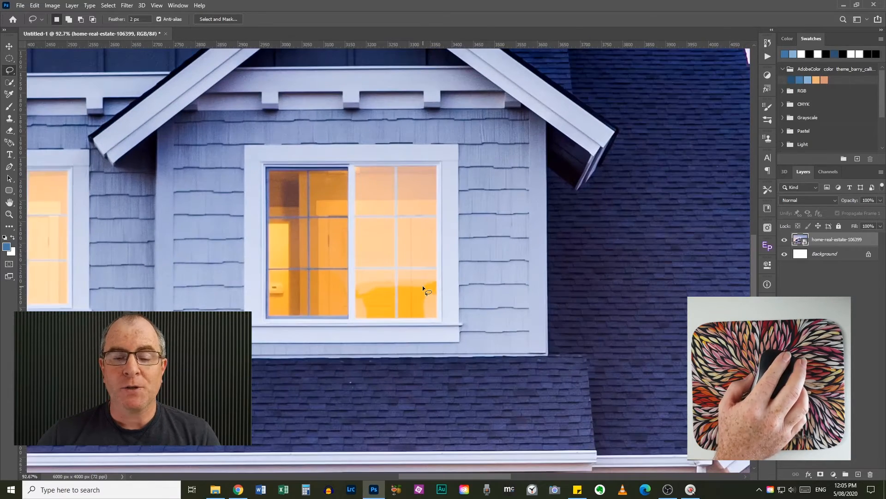
pyautogui.scroll(1, 423, 286)
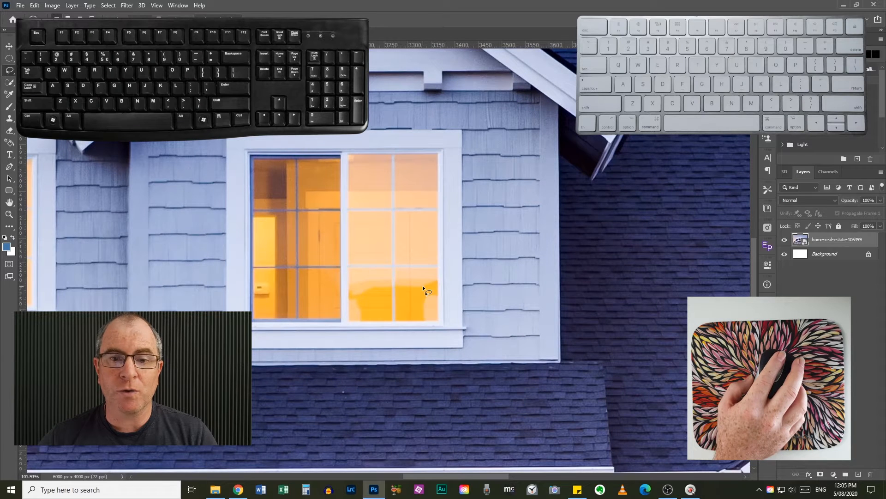
# Step: Pan with the Hand tool from the upper window across the roof to the neighbouring building at the photo's right edge
pyautogui.press('space')
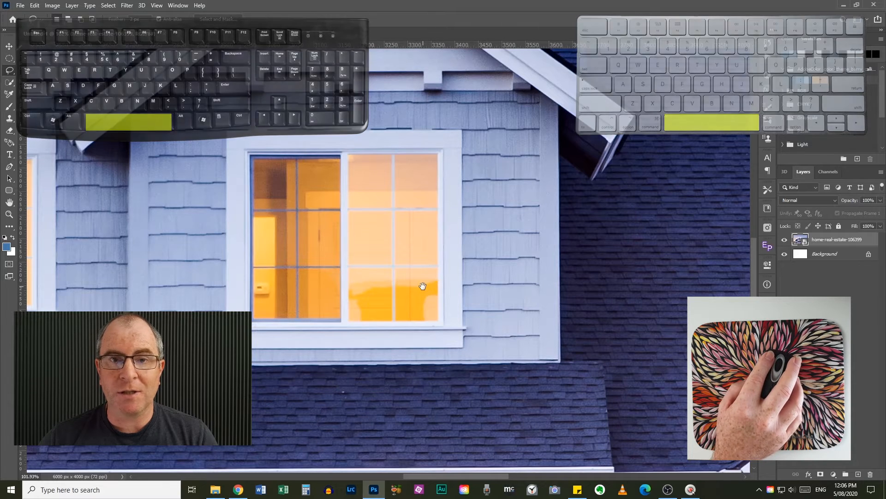
pyautogui.moveTo(423, 285); pyautogui.dragTo(172, 271)
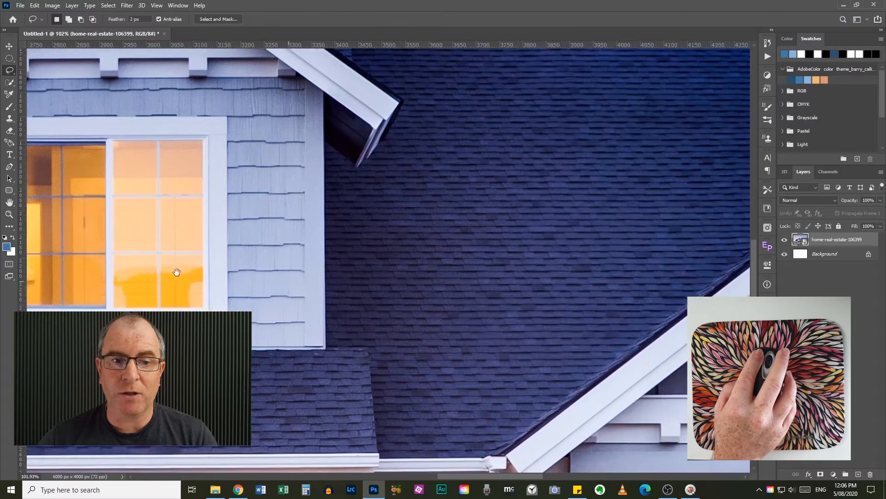
pyautogui.moveTo(379, 265); pyautogui.dragTo(172, 254)
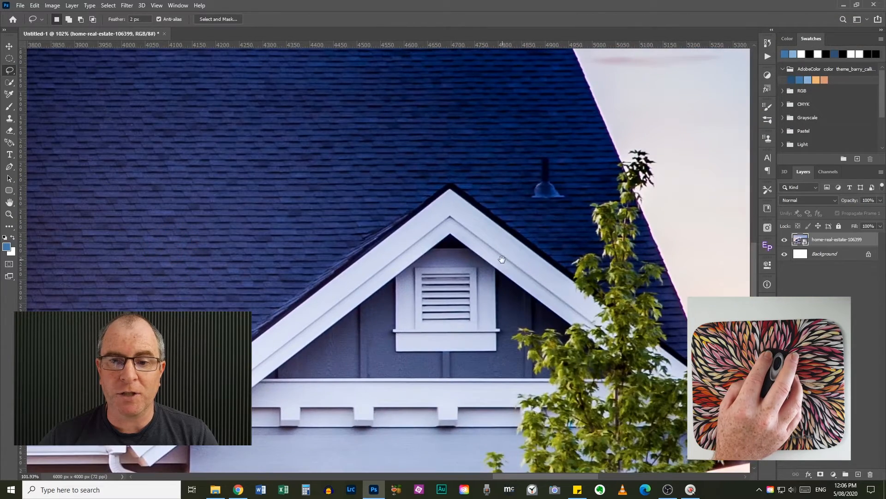
pyautogui.moveTo(502, 259); pyautogui.dragTo(170, 226)
pyautogui.moveTo(565, 261)
pyautogui.mouseDown()
pyautogui.moveTo(270, 225)
pyautogui.moveTo(458, 156)
pyautogui.moveTo(469, 275)
pyautogui.mouseUp()
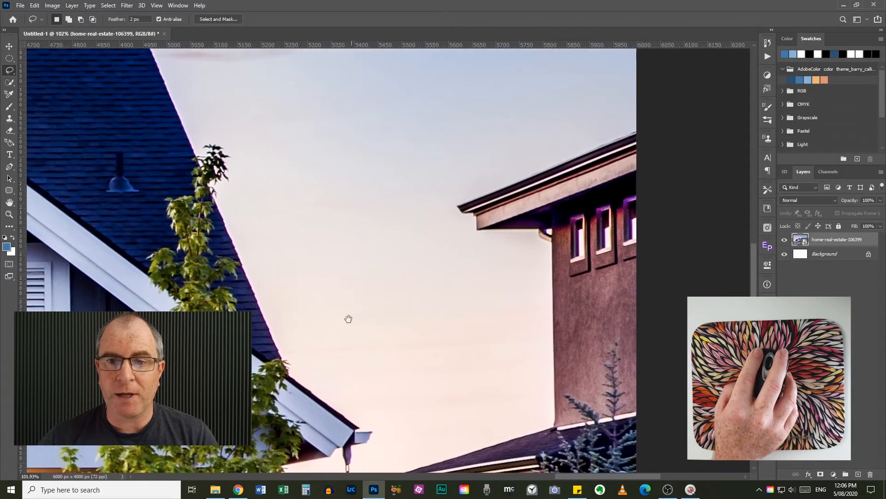
# Step: Pan down to the front door and lawn, and across the house to the garage doors
pyautogui.moveTo(349, 318); pyautogui.dragTo(602, 97)
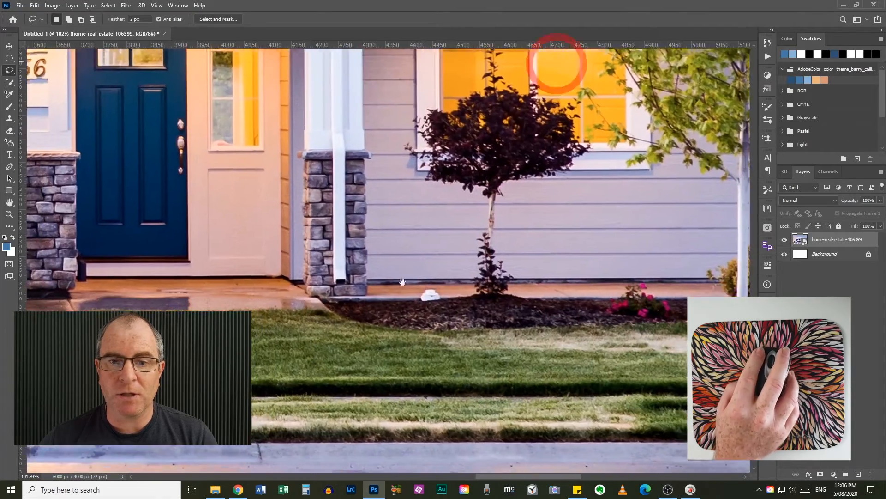
pyautogui.moveTo(402, 281); pyautogui.dragTo(509, 103)
pyautogui.moveTo(262, 145); pyautogui.dragTo(549, 381)
pyautogui.moveTo(370, 241); pyautogui.dragTo(644, 278)
pyautogui.moveTo(41, 269); pyautogui.dragTo(469, 246)
pyautogui.moveTo(207, 187); pyautogui.dragTo(466, 282)
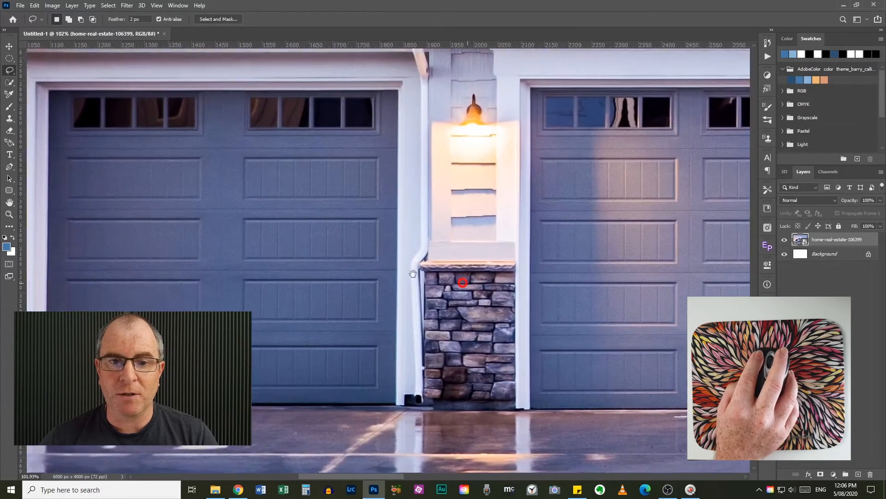
# Step: Pan past the garage up to the left corner of the roof and the sky beside it
pyautogui.moveTo(96, 200)
pyautogui.mouseDown()
pyautogui.moveTo(409, 233)
pyautogui.moveTo(410, 263)
pyautogui.mouseUp()
pyautogui.moveTo(371, 187)
pyautogui.mouseDown()
pyautogui.moveTo(352, 328)
pyautogui.moveTo(406, 350)
pyautogui.mouseUp()
pyautogui.moveTo(406, 150); pyautogui.dragTo(425, 287)
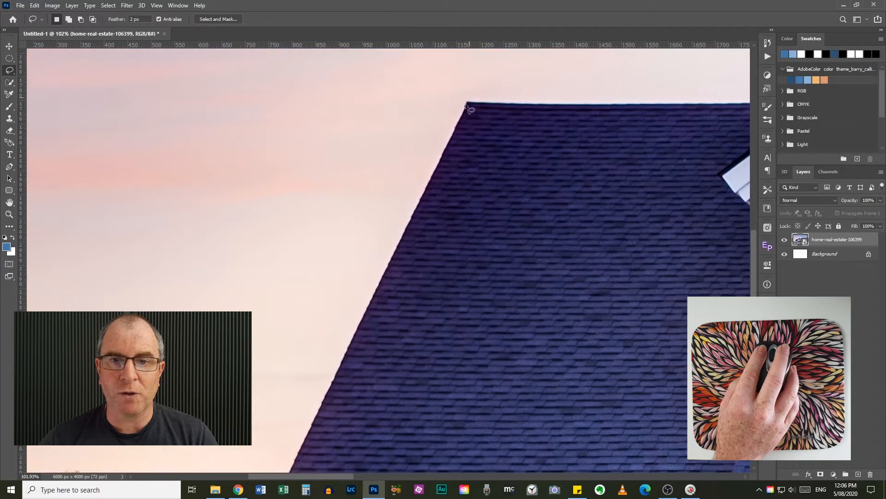
pyautogui.moveTo(467, 105)
pyautogui.mouseDown()
pyautogui.moveTo(612, 242)
pyautogui.moveTo(550, 320)
pyautogui.moveTo(690, 150)
pyautogui.mouseUp()
pyautogui.moveTo(480, 98); pyautogui.dragTo(481, 99)
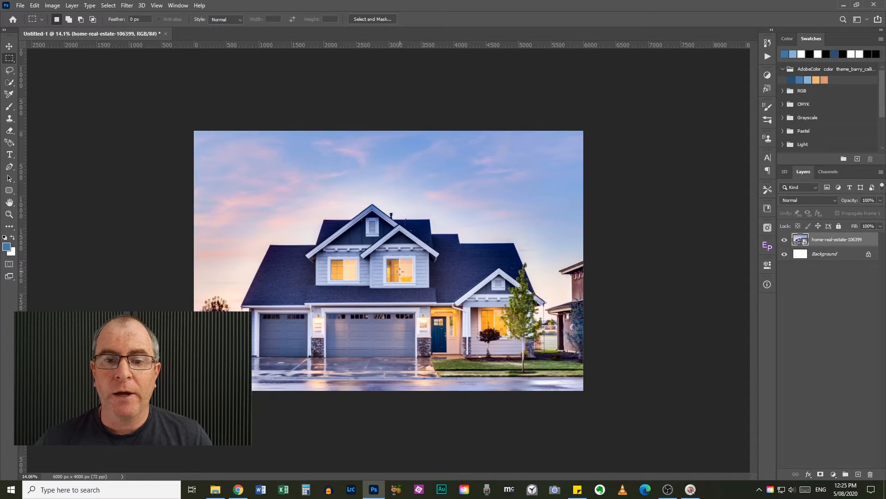
# Step: Zoom in to about 126% on the lit upper-storey window, pan slightly across it, and fit the whole photo on screen
pyautogui.scroll(10, 400, 272)
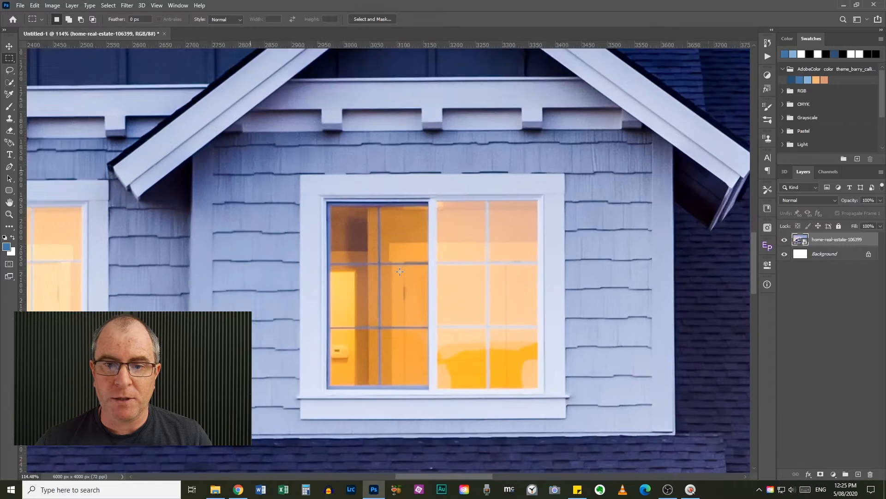
pyautogui.scroll(2, 399, 272)
pyautogui.scroll(-1, 417, 275)
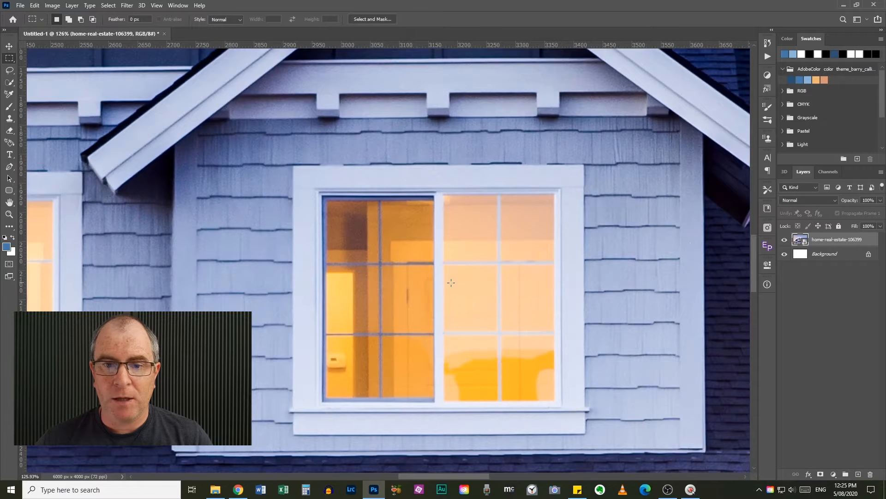
pyautogui.moveTo(451, 282); pyautogui.dragTo(427, 263)
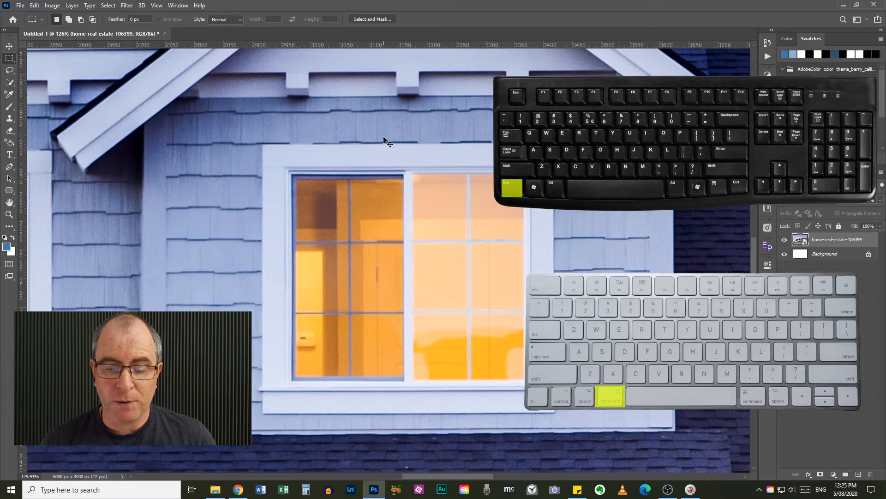
pyautogui.hotkey('ctrl', '0')
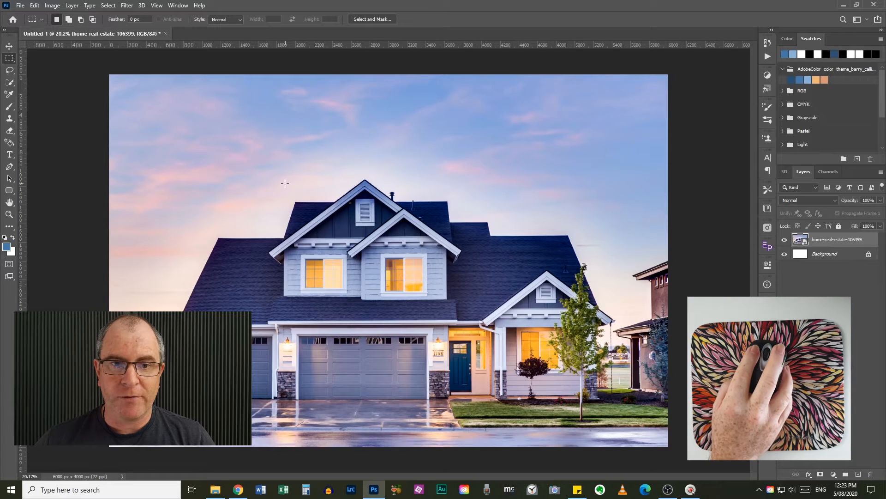
# Step: Select a rectangle around the house's upper storey and apply a Gaussian Blur with a 360.5 pixel radius
pyautogui.moveTo(280, 180); pyautogui.dragTo(467, 300)
pyautogui.click(463, 298)
pyautogui.rightClick(347, 231)
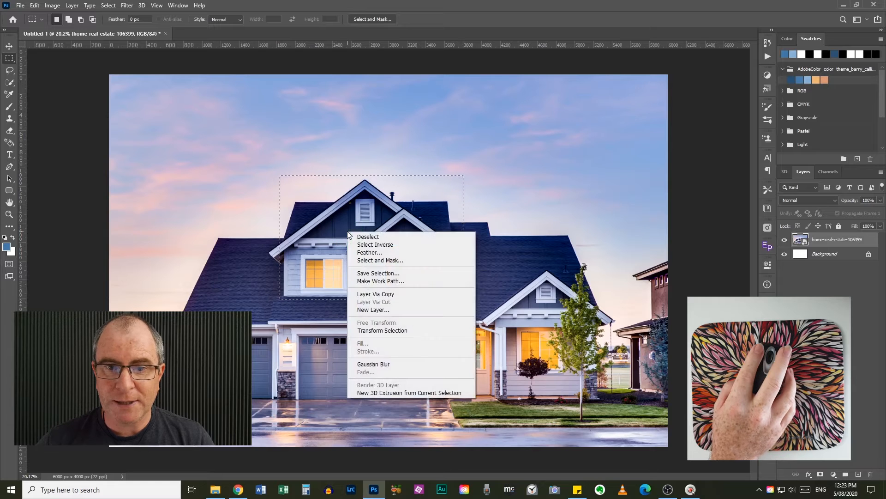
pyautogui.click(378, 364)
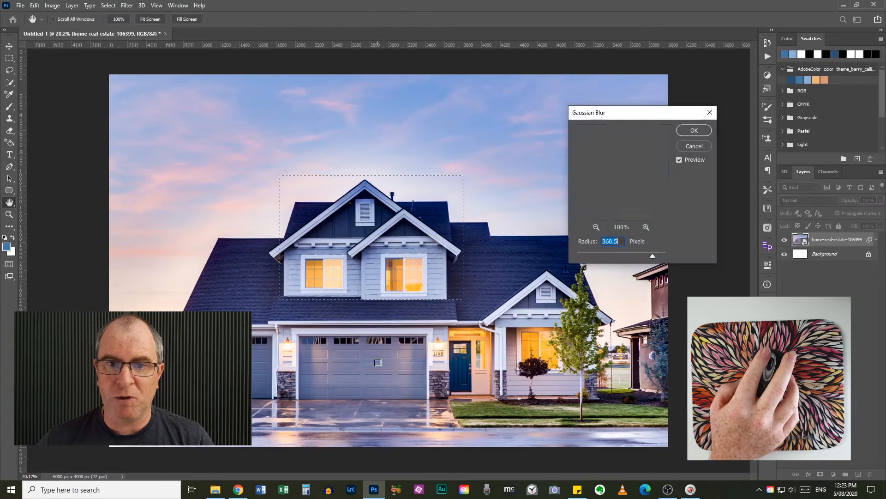
pyautogui.click(694, 131)
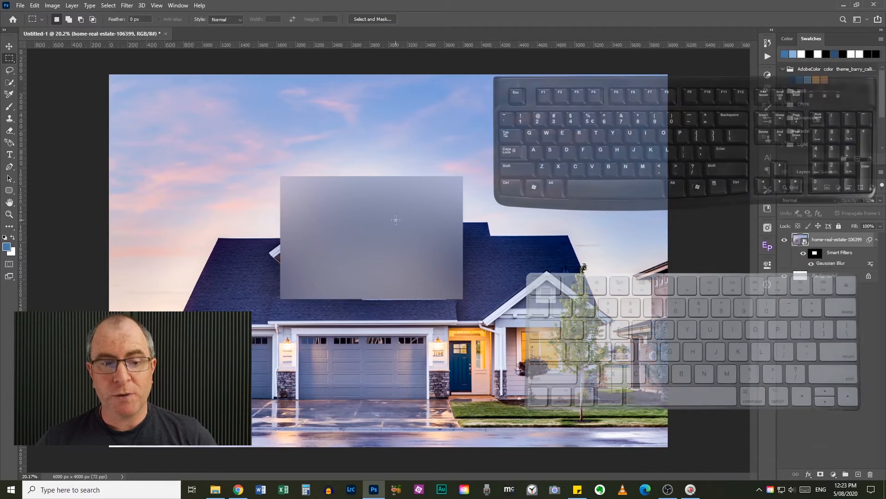
# Step: Undo the Gaussian Blur on the upper storey and deselect the rectangular area
pyautogui.press('ctrl')
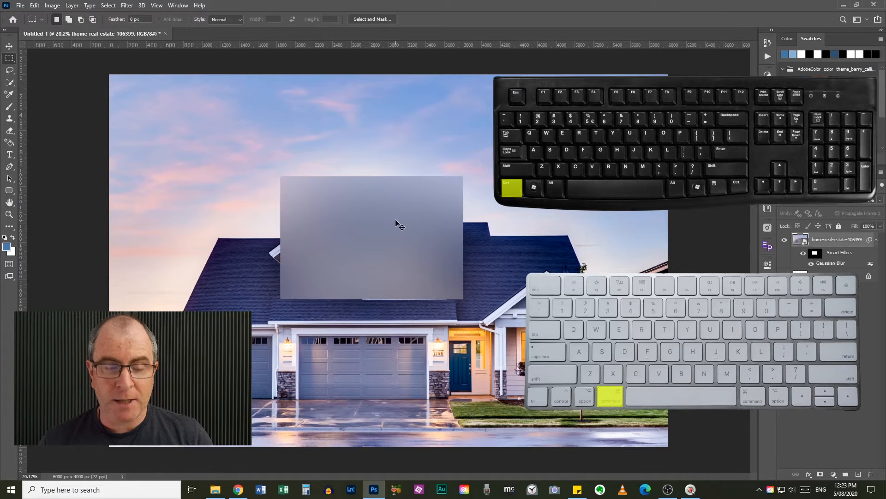
pyautogui.hotkey('ctrl', 'z')
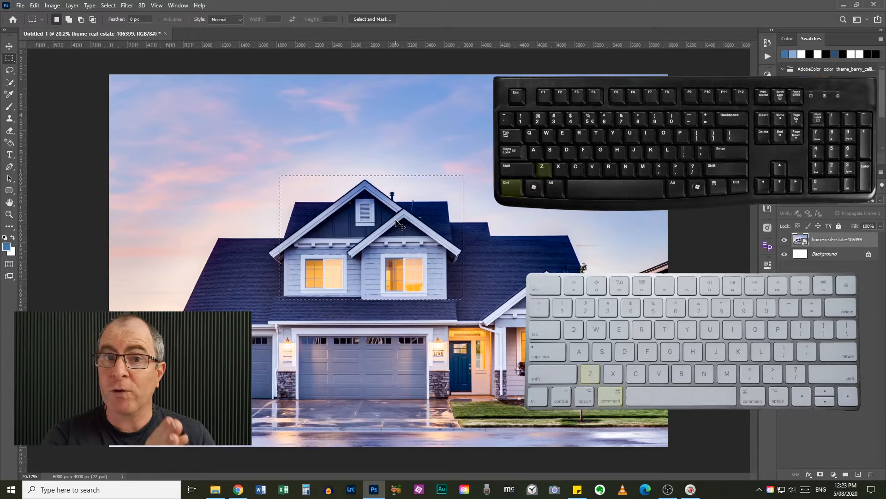
pyautogui.hotkey('ctrl', 'd')
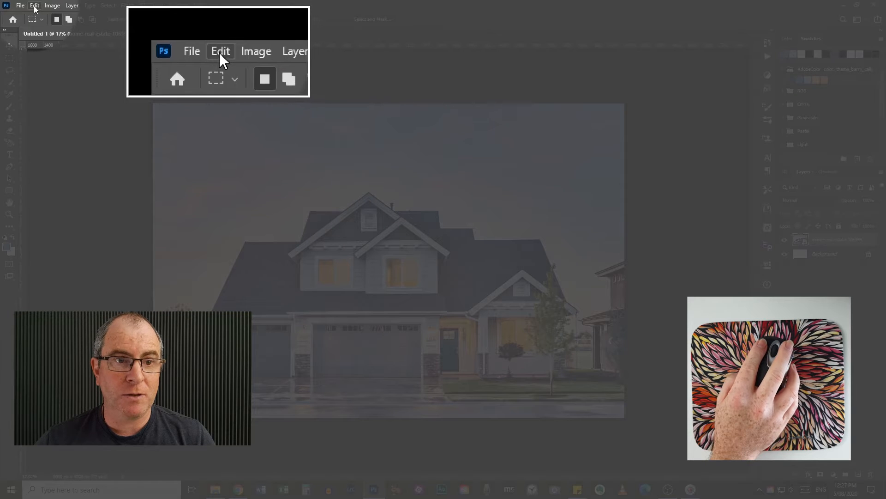
pyautogui.click(35, 6)
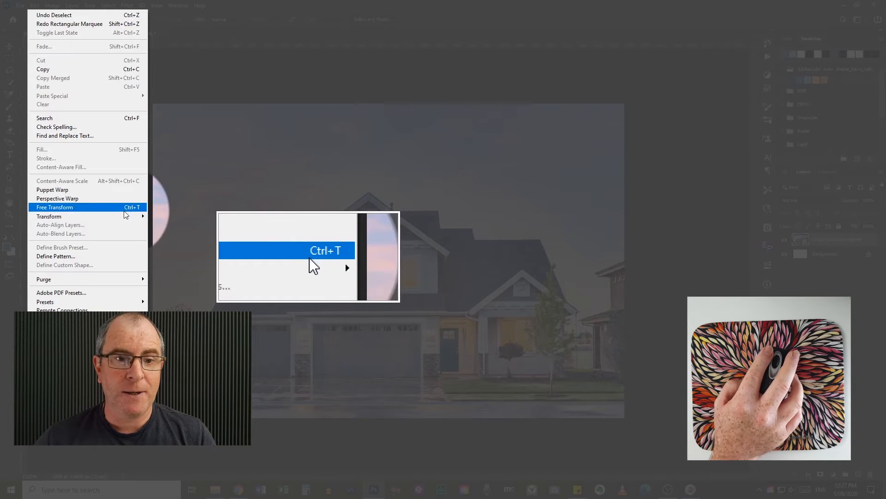
pyautogui.click(227, 59)
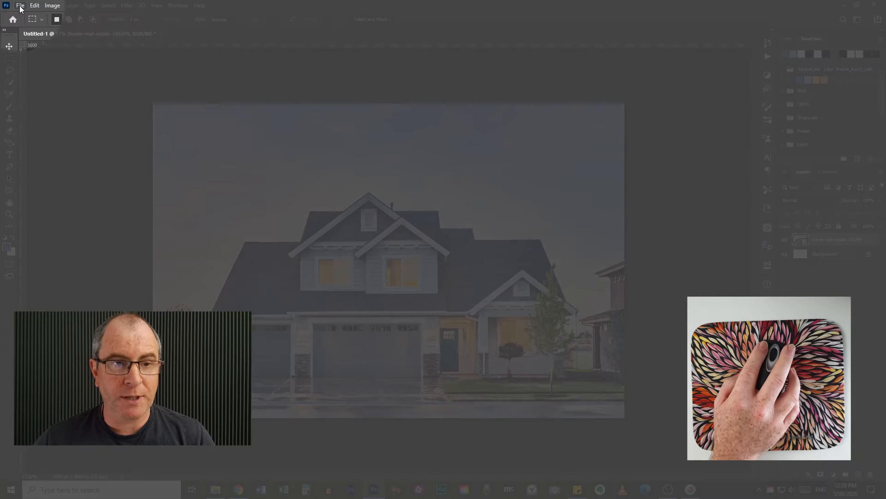
# Step: Place bulb-close-up-electricity-577514.png as an embedded image, scaled to about 60% in the sky above the roof's left side
pyautogui.click(20, 6)
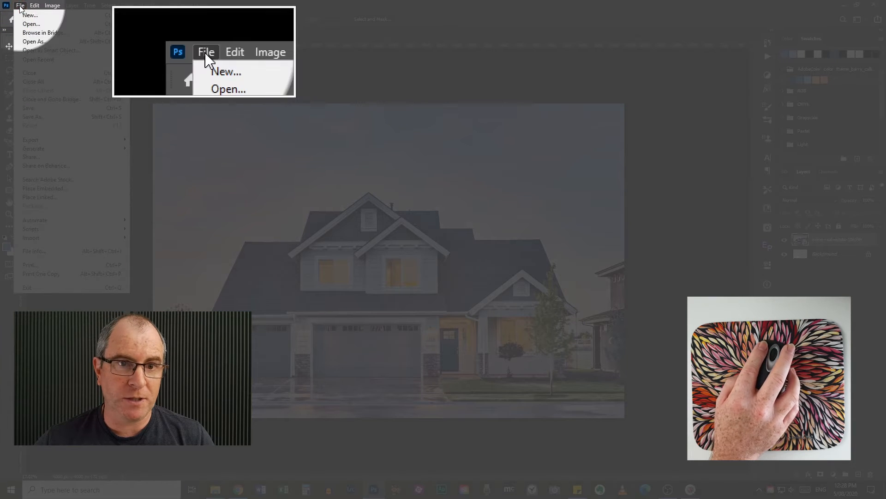
pyautogui.click(46, 189)
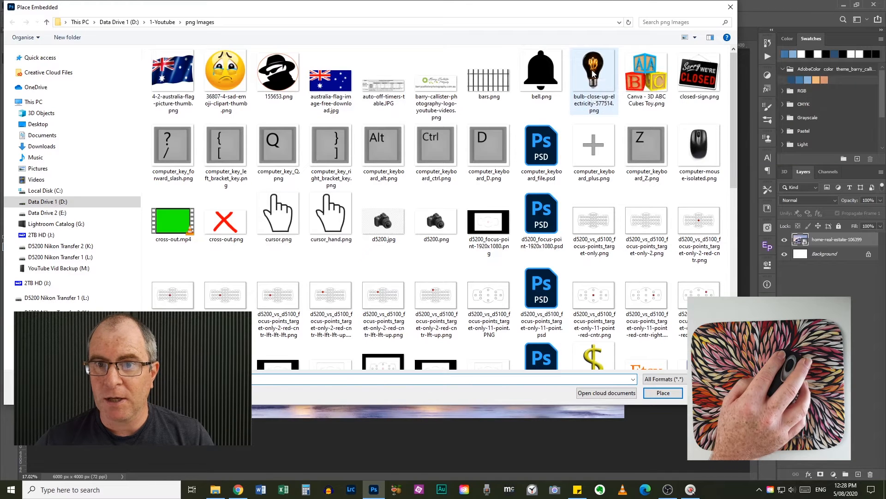
pyautogui.doubleClick(594, 74)
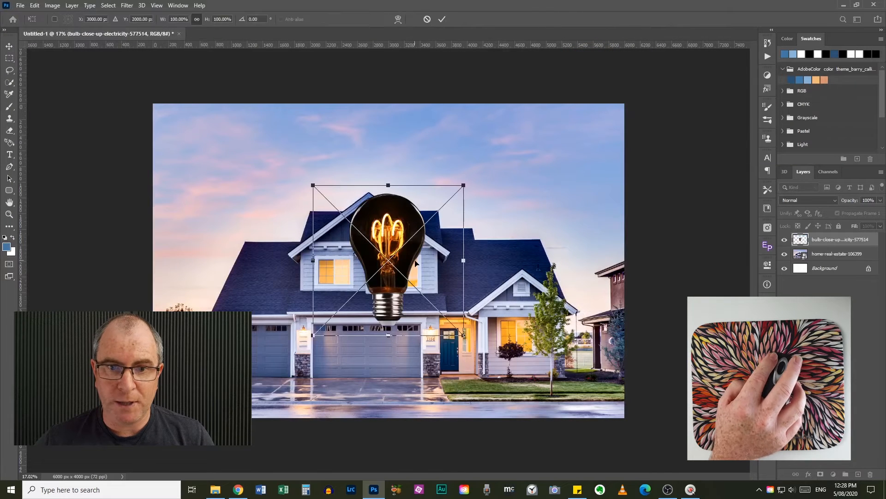
pyautogui.moveTo(415, 264); pyautogui.dragTo(261, 185)
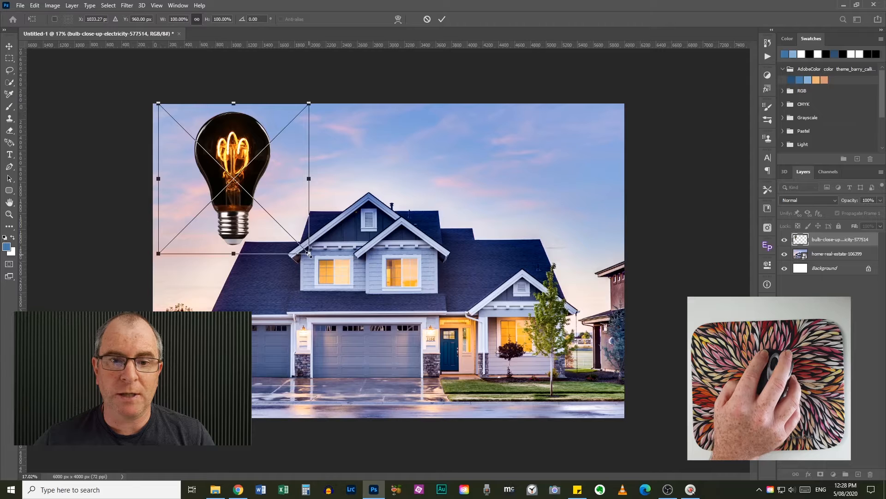
pyautogui.moveTo(309, 253); pyautogui.dragTo(246, 197)
pyautogui.moveTo(224, 157); pyautogui.dragTo(260, 181)
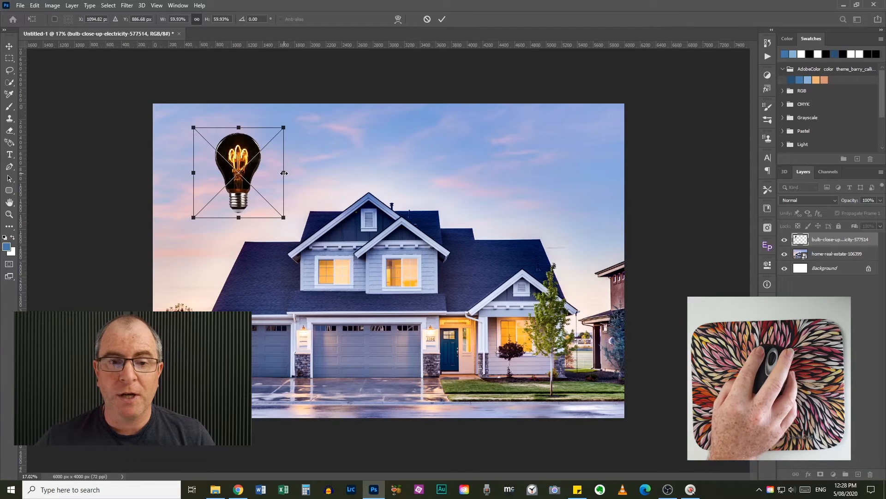
# Step: Try stretching the bulb wide across the sky, undo it, stretch it again, and cancel the placement
pyautogui.moveTo(284, 173); pyautogui.dragTo(592, 180)
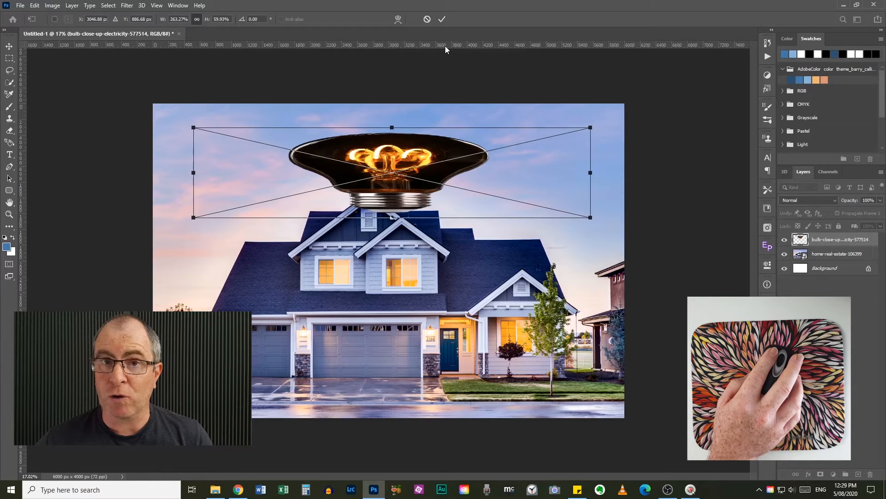
pyautogui.hotkey('ctrl', 'z')
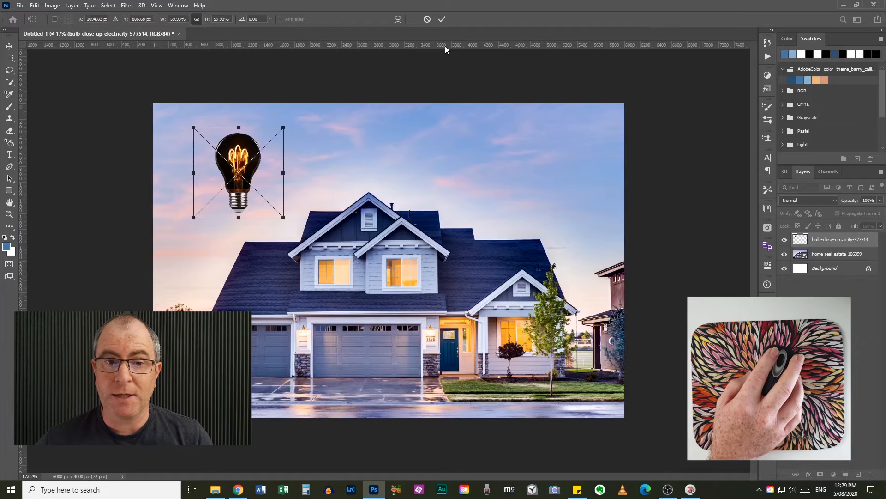
pyautogui.moveTo(281, 175); pyautogui.dragTo(543, 190)
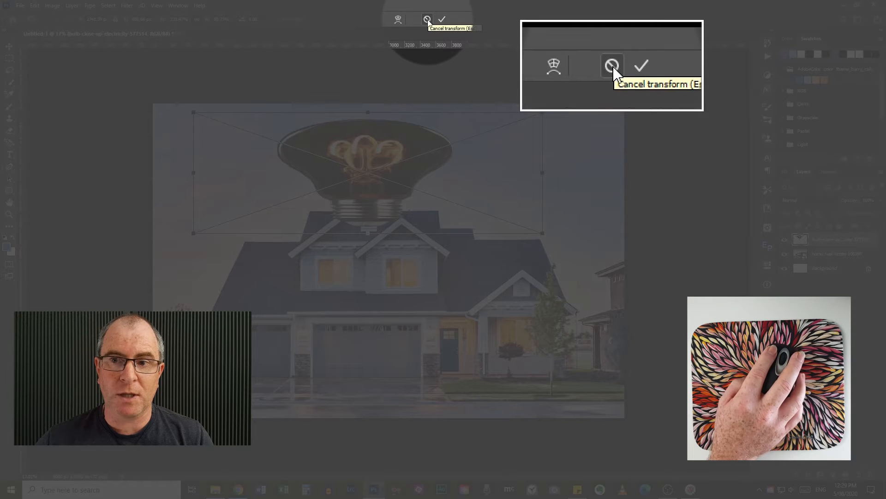
pyautogui.click(427, 19)
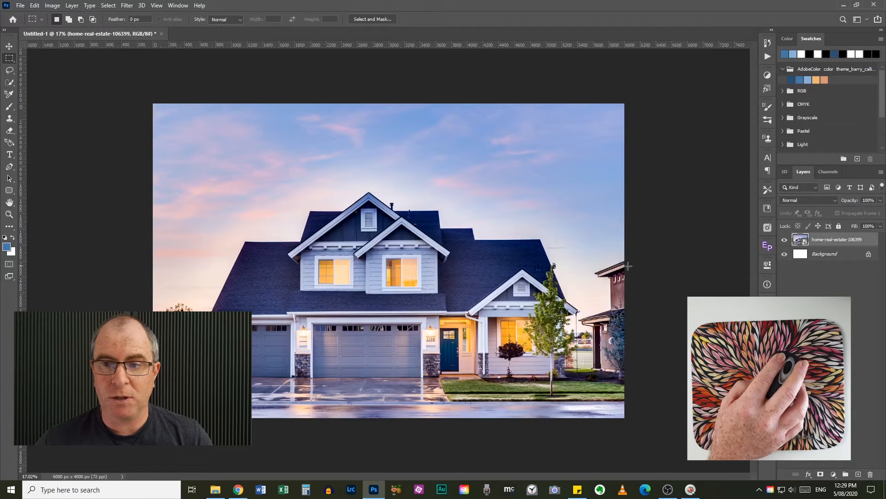
# Step: Place bulb-close-up-electricity-577514.png as an embedded image in the upper-left sky, scale it to about 75%, widen it slightly and commit
pyautogui.click(20, 5)
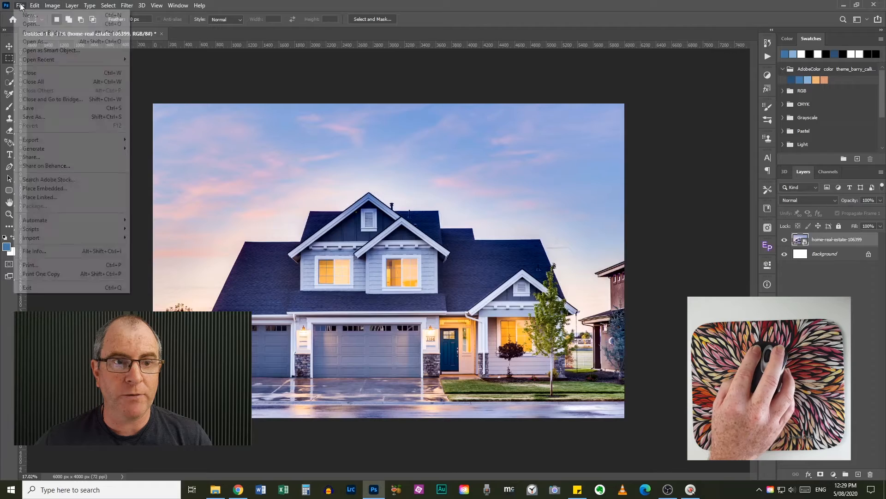
pyautogui.click(69, 190)
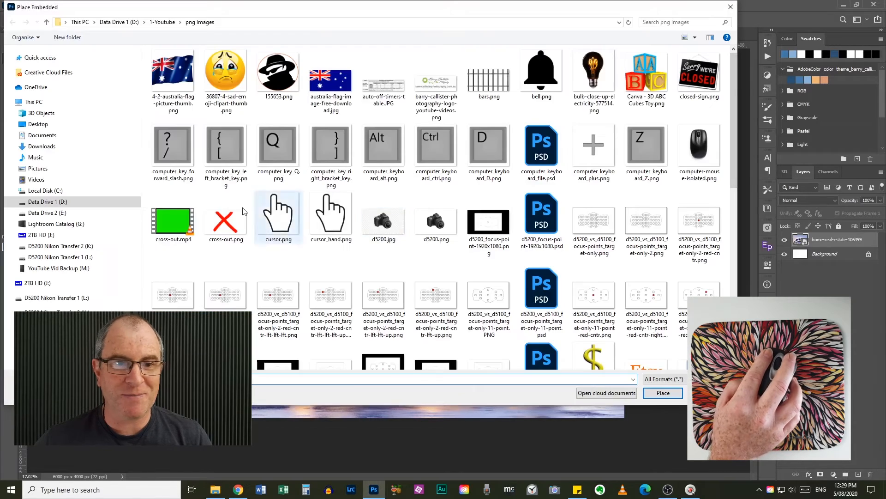
pyautogui.doubleClick(587, 76)
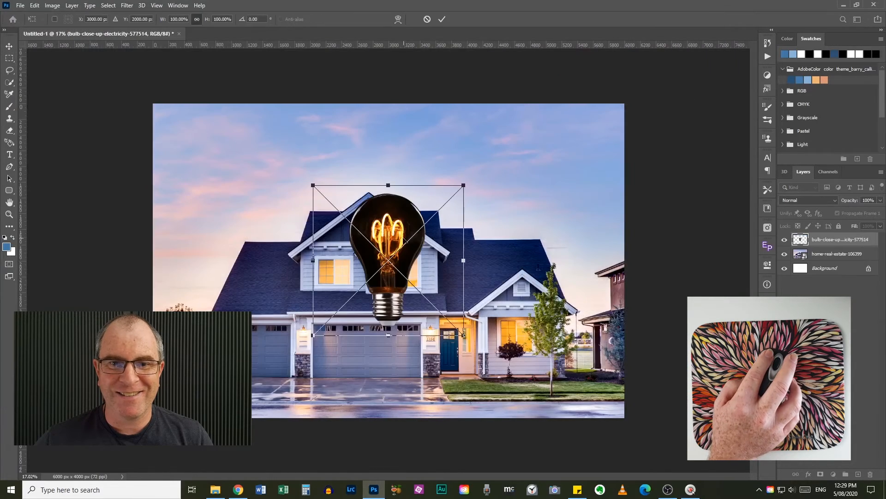
pyautogui.moveTo(411, 244); pyautogui.dragTo(263, 169)
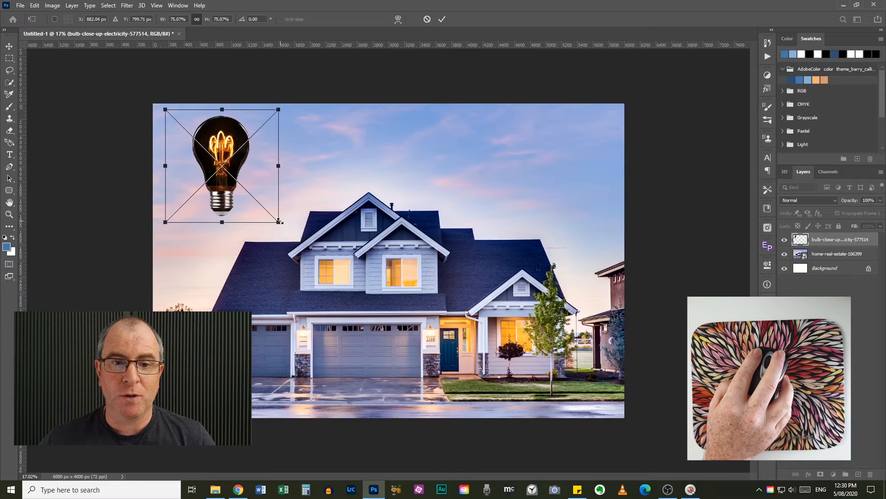
pyautogui.moveTo(280, 224); pyautogui.dragTo(300, 224)
pyautogui.press('Return')
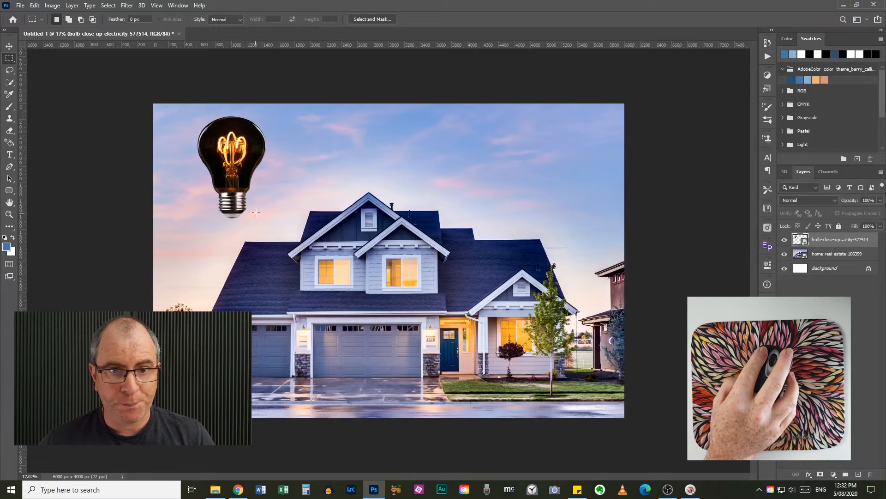
# Step: Select the light bulb with the Quick Selection tool, using a 317 px brush at 100% hardness
pyautogui.click(10, 85)
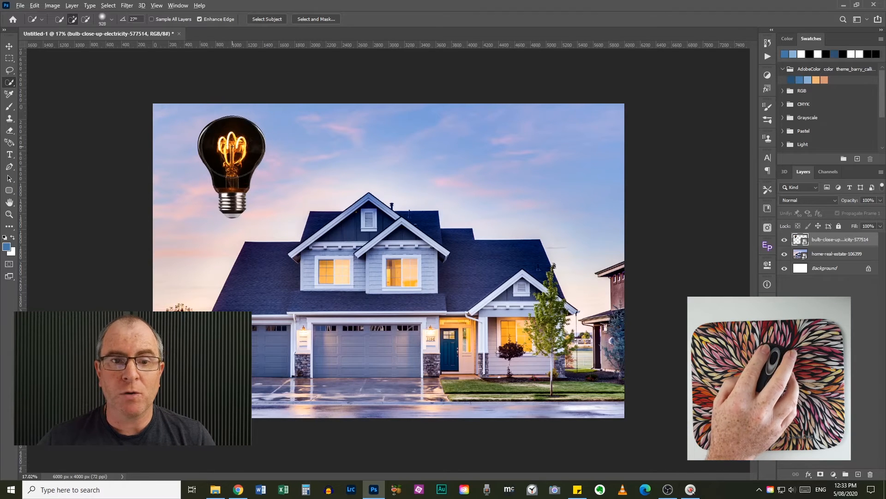
pyautogui.keyDown('alt'); pyautogui.rightClick(232, 146); pyautogui.keyUp('alt')
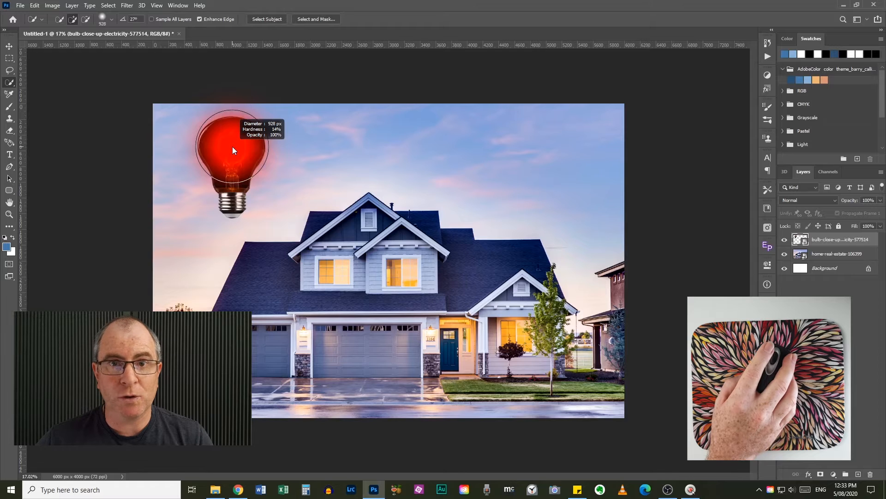
pyautogui.moveTo(232, 145)
pyautogui.mouseDown()
pyautogui.moveTo(201, 151)
pyautogui.moveTo(254, 151)
pyautogui.moveTo(225, 156)
pyautogui.moveTo(222, 125)
pyautogui.moveTo(220, 319)
pyautogui.mouseUp()
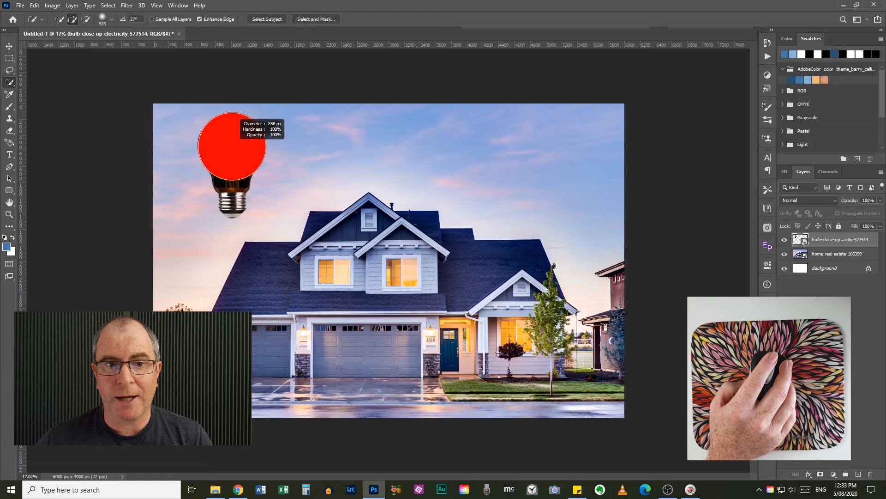
pyautogui.moveTo(232, 146); pyautogui.dragTo(231, 149)
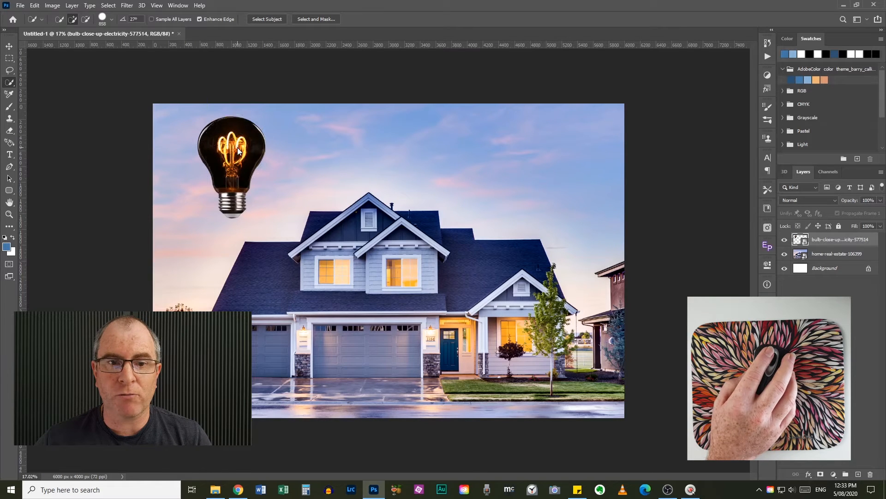
pyautogui.moveTo(237, 148)
pyautogui.mouseDown()
pyautogui.moveTo(215, 149)
pyautogui.moveTo(223, 141)
pyautogui.mouseUp()
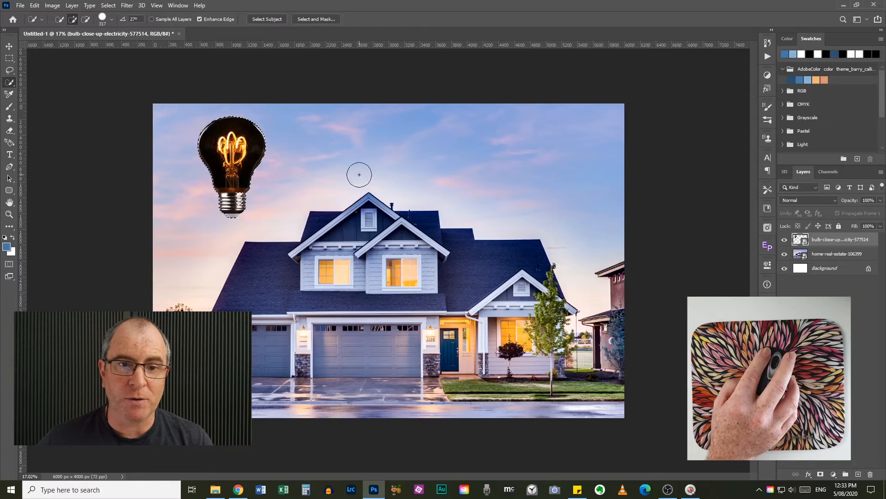
# Step: Zoom in to about 78% on the bulb's metal screw base to inspect the selection edge, and zoom back out to about 27%
pyautogui.scroll(1, 187, 187)
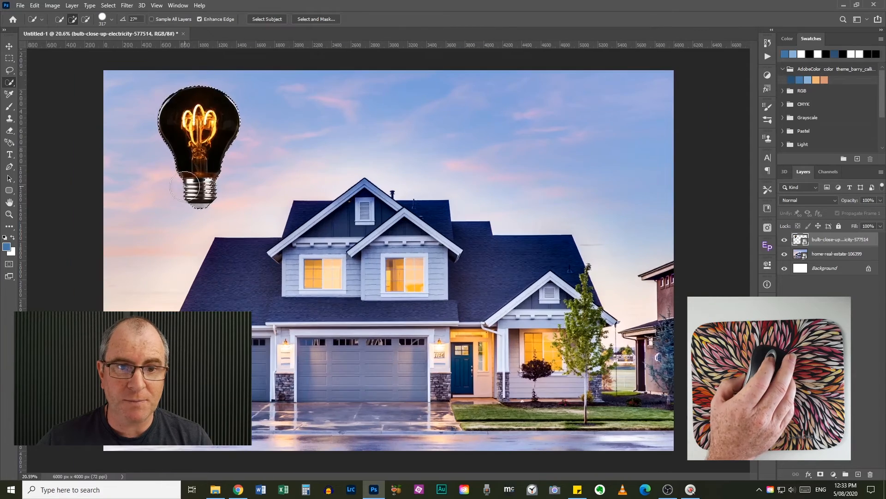
pyautogui.scroll(5, 187, 187)
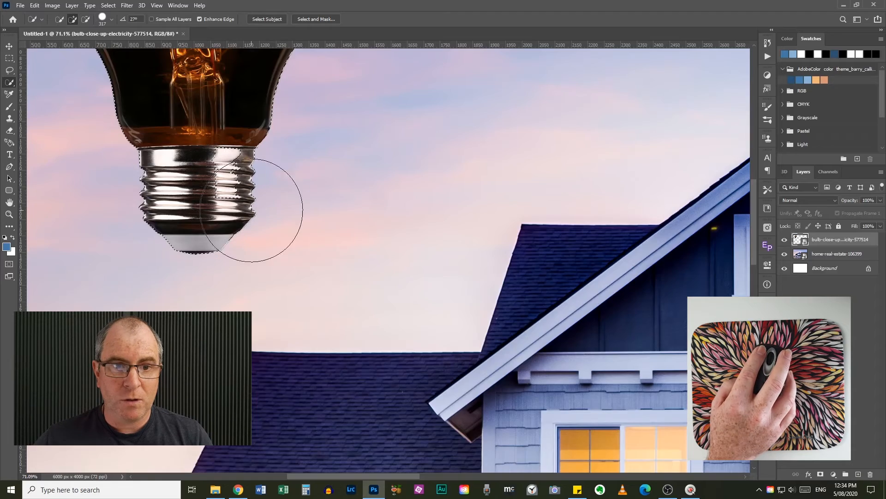
pyautogui.scroll(-3, 252, 210)
pyautogui.scroll(4, 211, 120)
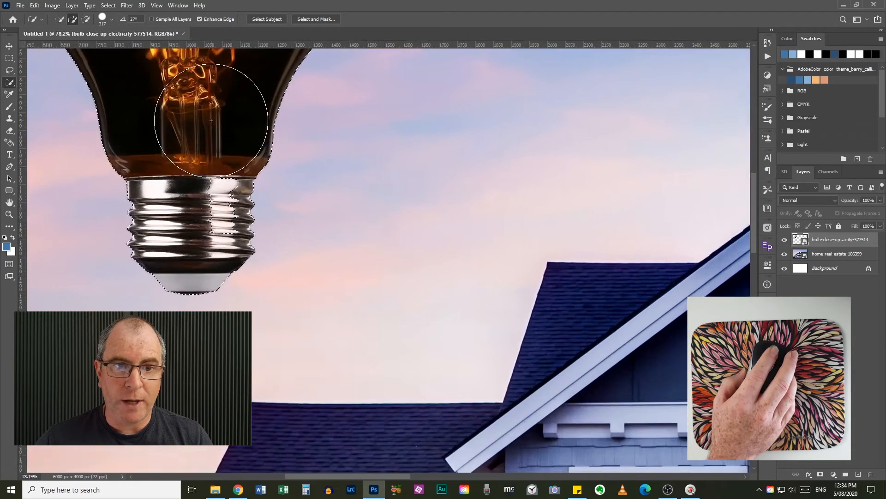
pyautogui.scroll(-6, 211, 121)
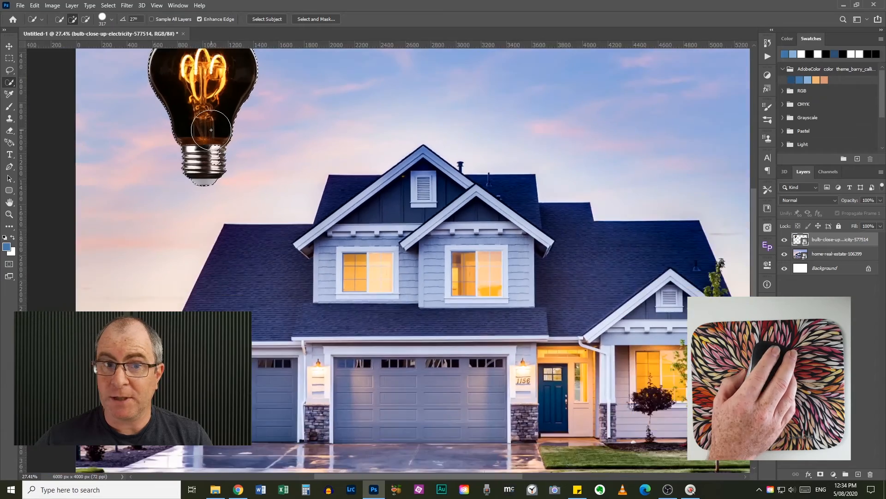
# Step: With the Lasso tool, add the missed patch on the bulb's metal screw base to the selection, and subtract the whole base from it
pyautogui.scroll(-2, 211, 130)
pyautogui.scroll(3, 177, 148)
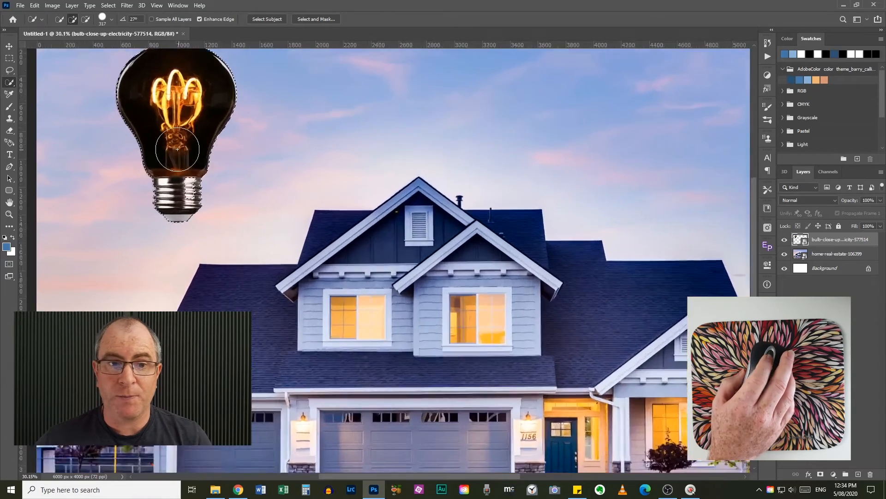
pyautogui.scroll(5, 178, 149)
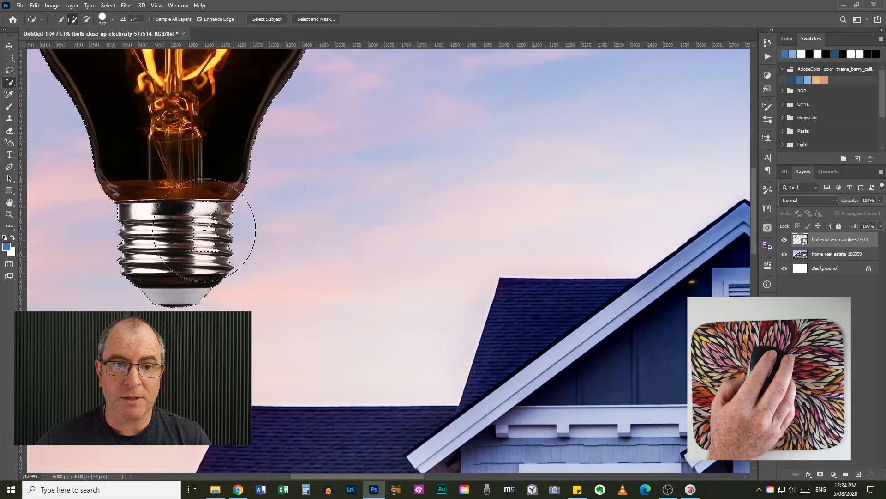
pyautogui.scroll(1, 204, 230)
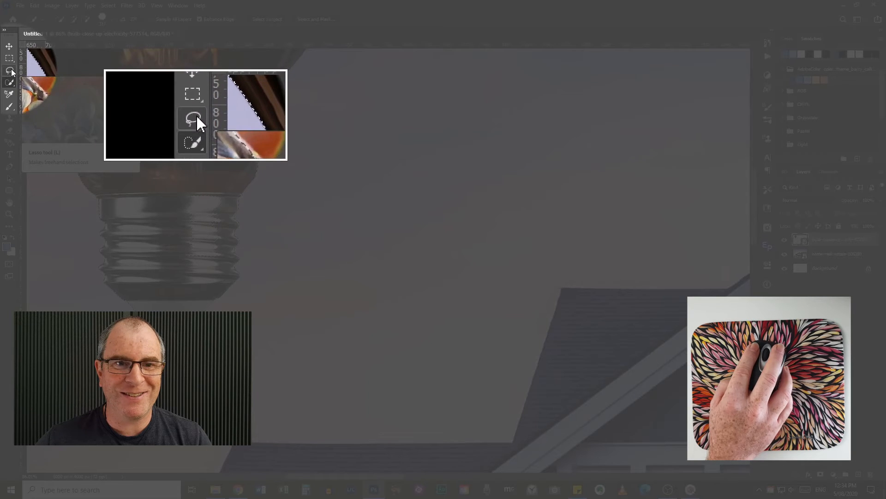
pyautogui.click(10, 70)
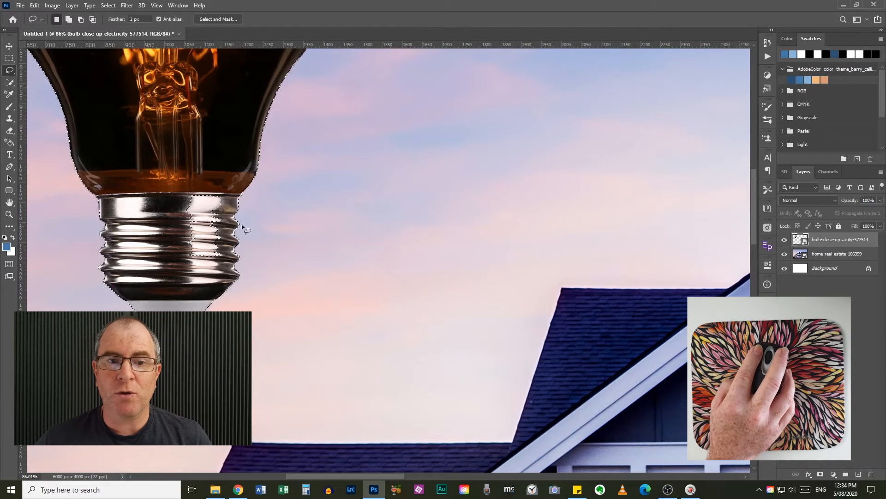
pyautogui.press('shift')
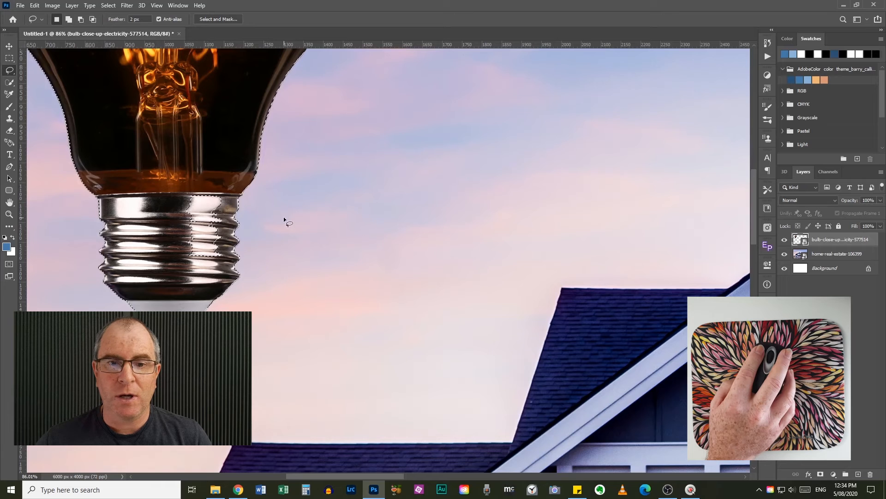
pyautogui.press('shift')
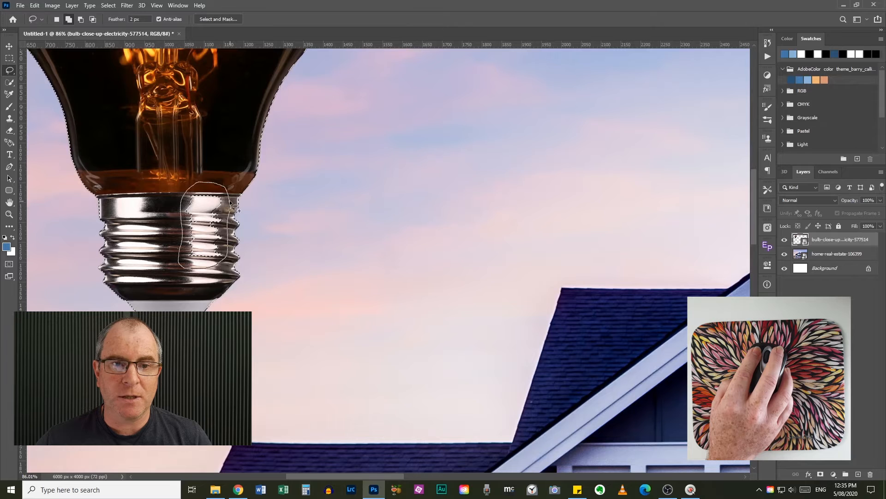
pyautogui.moveTo(231, 201); pyautogui.dragTo(229, 200)
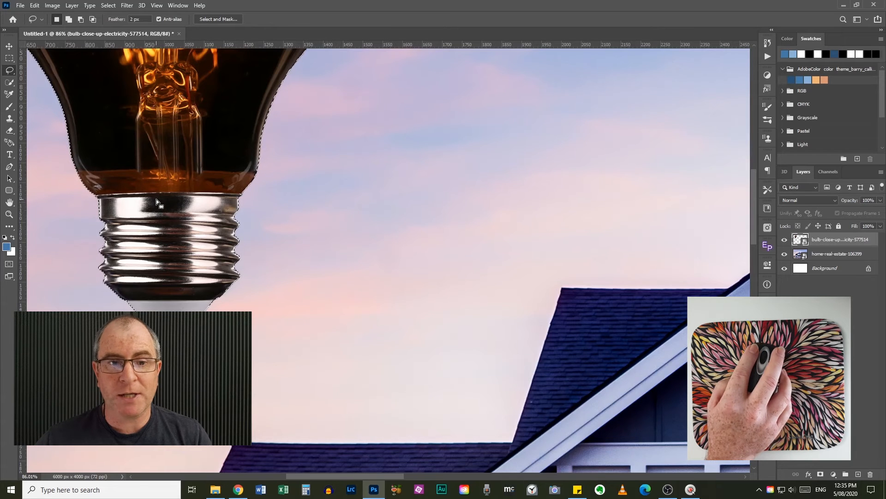
pyautogui.press('alt')
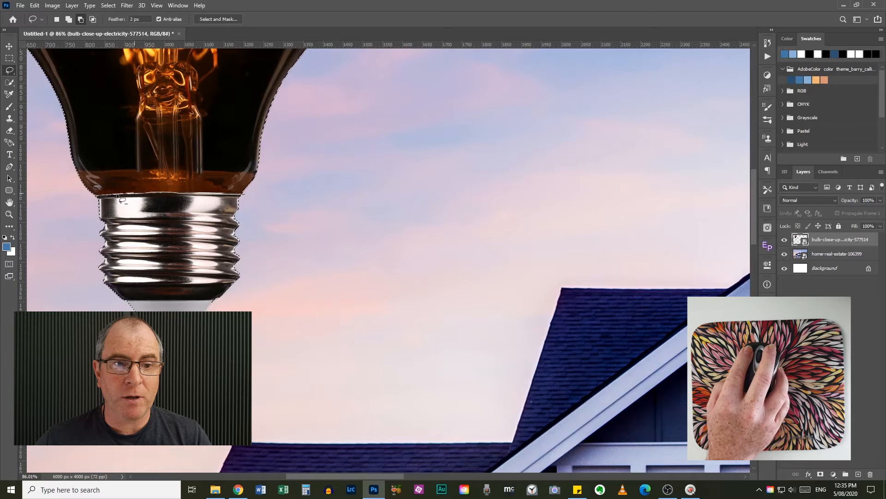
pyautogui.moveTo(93, 318)
pyautogui.mouseDown()
pyautogui.moveTo(287, 247)
pyautogui.moveTo(241, 195)
pyautogui.mouseUp()
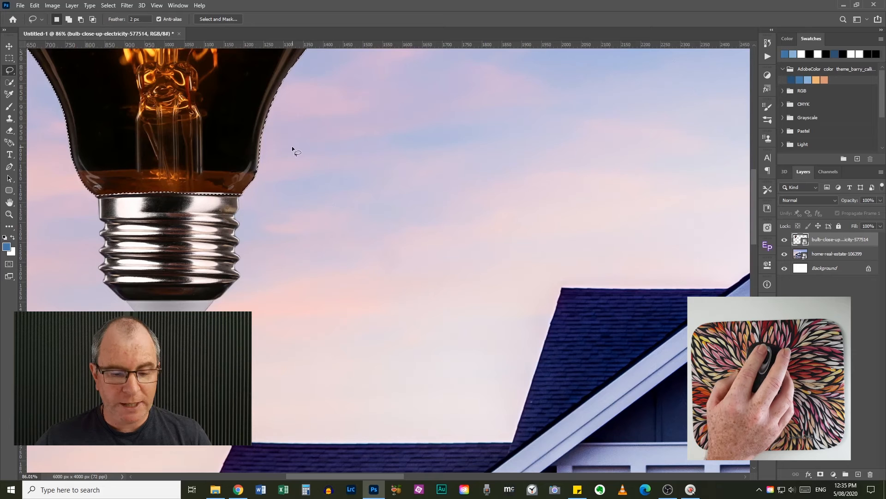
# Step: Add a freehand loop over the bulb's right neck, screw base and adjoining sky to the selection, and subtract its sky portion
pyautogui.press('shift')
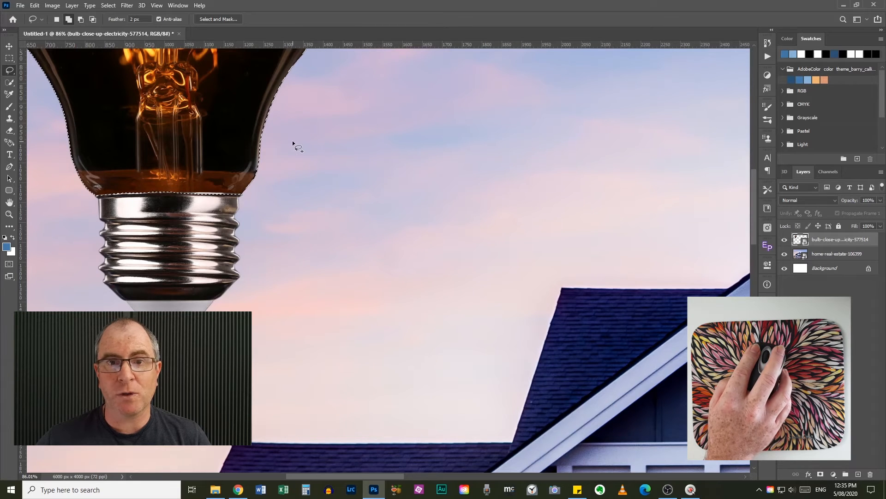
pyautogui.moveTo(293, 140)
pyautogui.mouseDown()
pyautogui.moveTo(207, 154)
pyautogui.moveTo(183, 179)
pyautogui.moveTo(195, 237)
pyautogui.mouseUp()
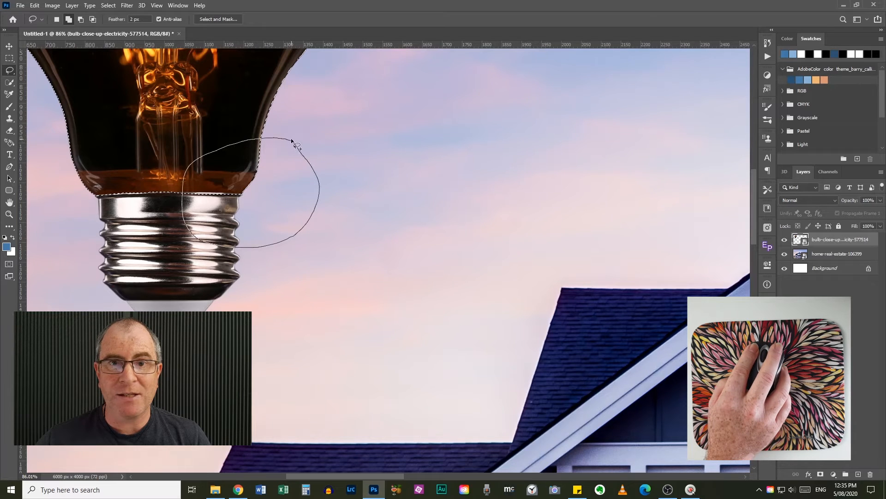
pyautogui.moveTo(292, 140); pyautogui.dragTo(289, 139)
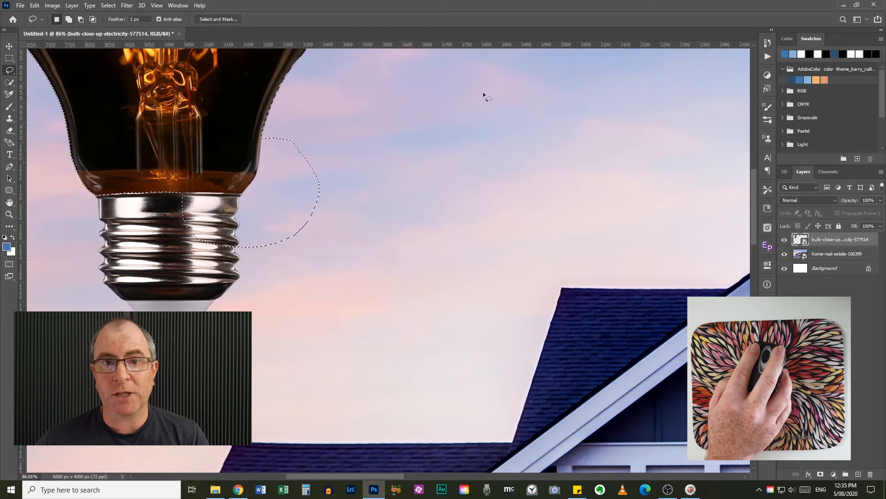
pyautogui.press('alt')
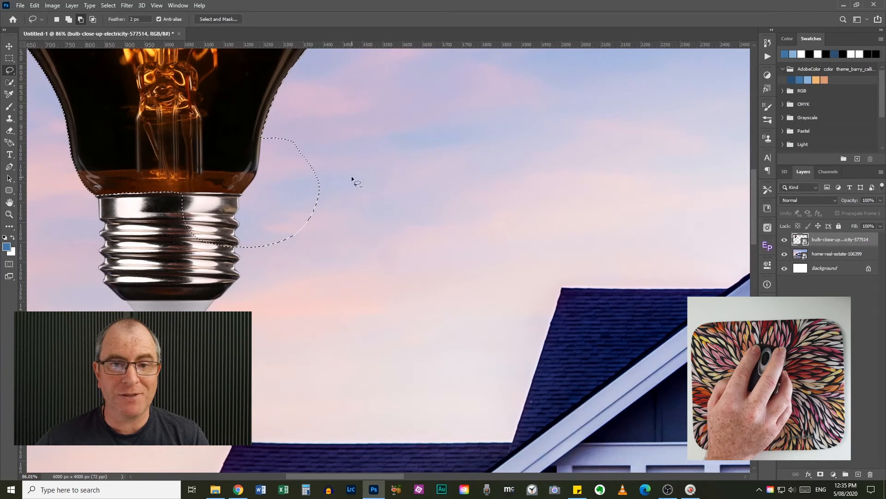
pyautogui.moveTo(351, 176)
pyautogui.mouseDown()
pyautogui.moveTo(330, 141)
pyautogui.moveTo(284, 129)
pyautogui.moveTo(263, 140)
pyautogui.mouseUp()
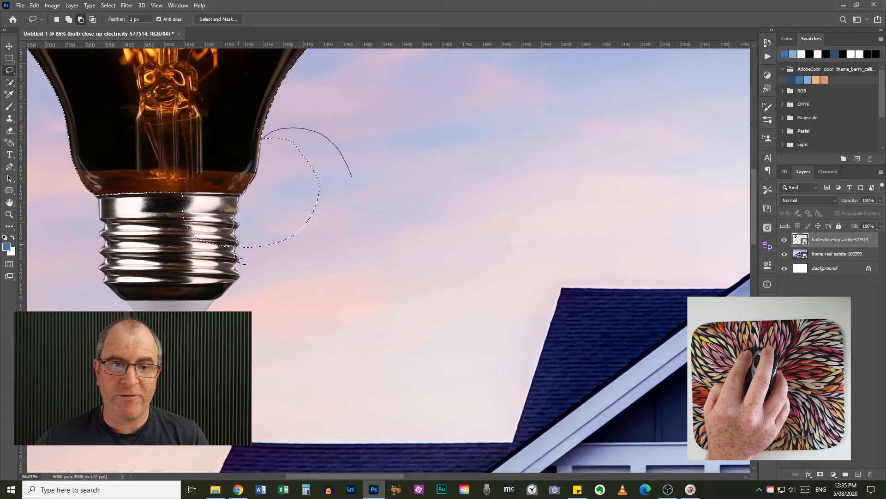
pyautogui.moveTo(237, 259)
pyautogui.mouseDown()
pyautogui.moveTo(281, 269)
pyautogui.moveTo(378, 175)
pyautogui.moveTo(319, 138)
pyautogui.mouseUp()
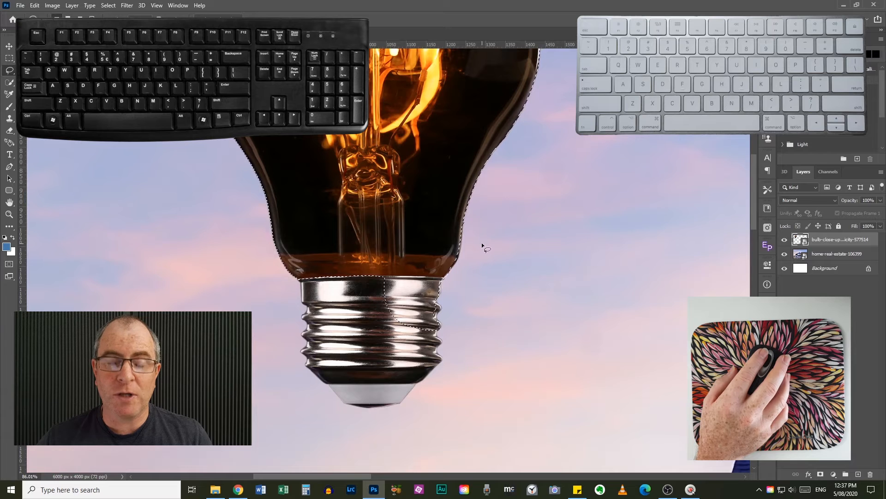
# Step: Try intersecting the selection with a freehand Lasso loop around the right part of the bulb's neck and screw base, and undo it
pyautogui.press('alt')
pyautogui.press('shift')
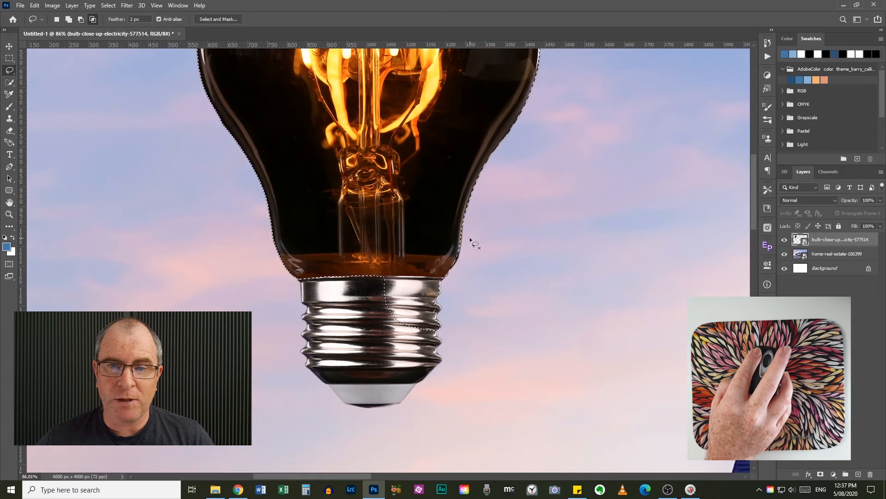
pyautogui.moveTo(469, 237)
pyautogui.mouseDown()
pyautogui.moveTo(376, 264)
pyautogui.moveTo(365, 299)
pyautogui.moveTo(380, 342)
pyautogui.mouseUp()
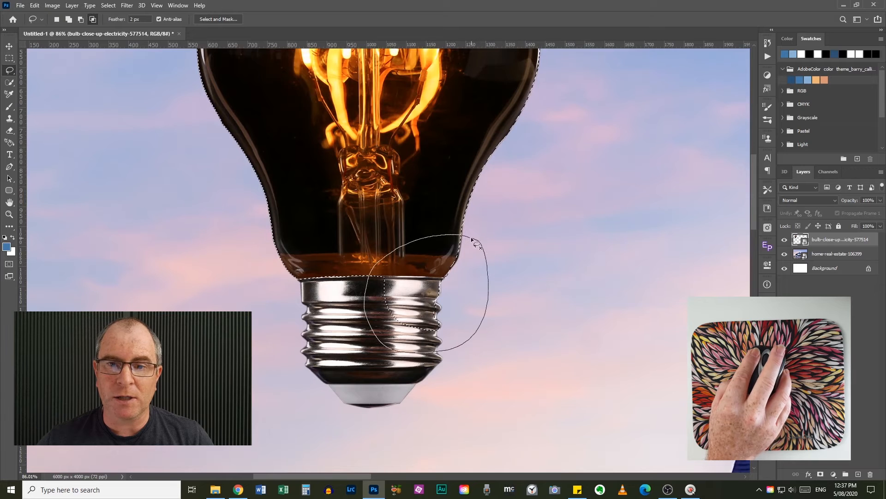
pyautogui.moveTo(473, 240); pyautogui.dragTo(470, 238)
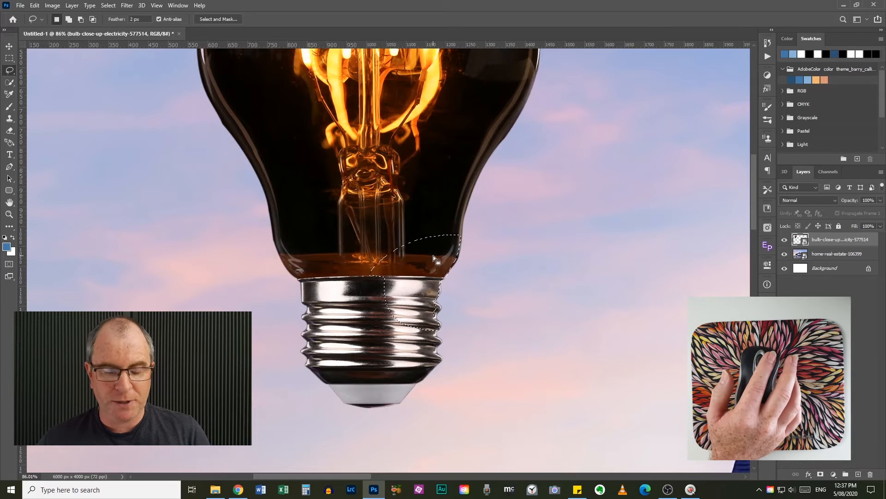
pyautogui.hotkey('ctrl', 'z')
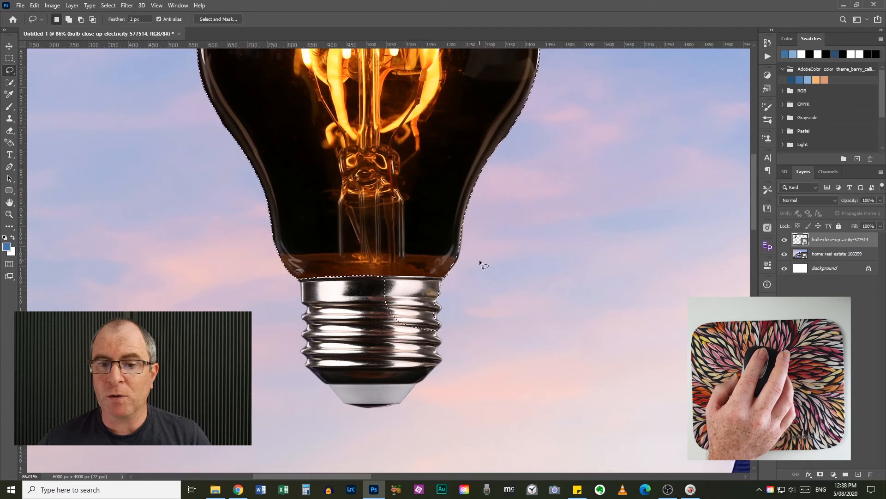
# Step: Intersect the selection again with a wider Lasso loop reaching from the middle of the screw base into the sky on its right
pyautogui.hotkey('alt', 'shift')
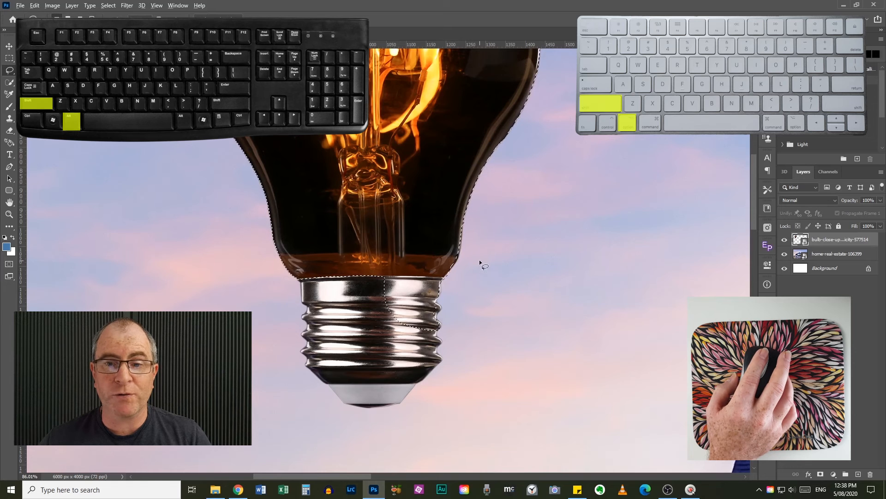
pyautogui.hotkey('alt', 'shift')
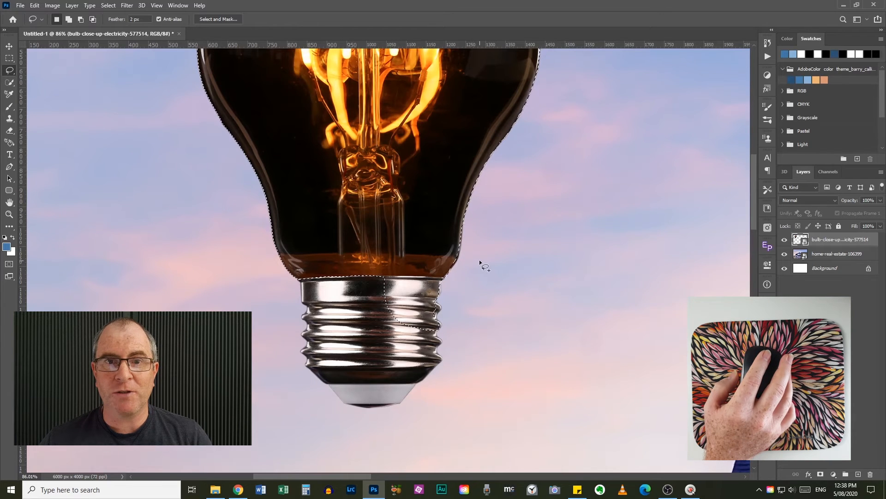
pyautogui.press('shift')
pyautogui.hotkey('alt', 'shift')
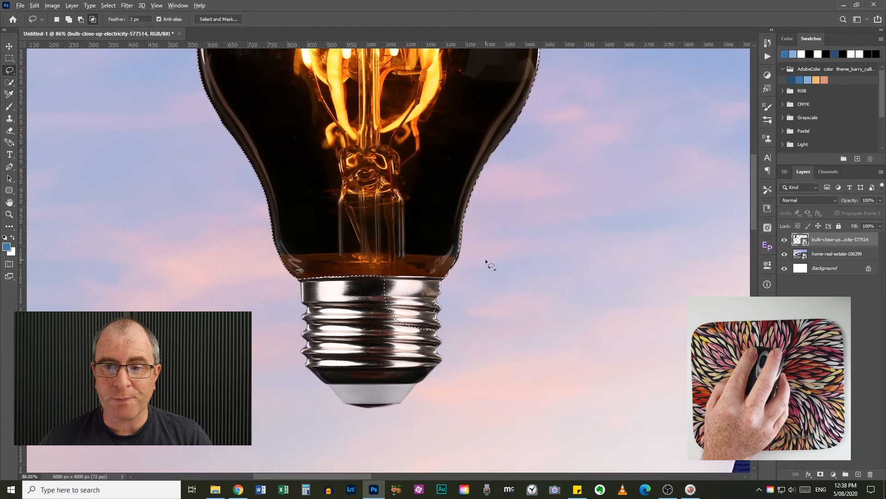
pyautogui.moveTo(484, 241); pyautogui.dragTo(374, 245)
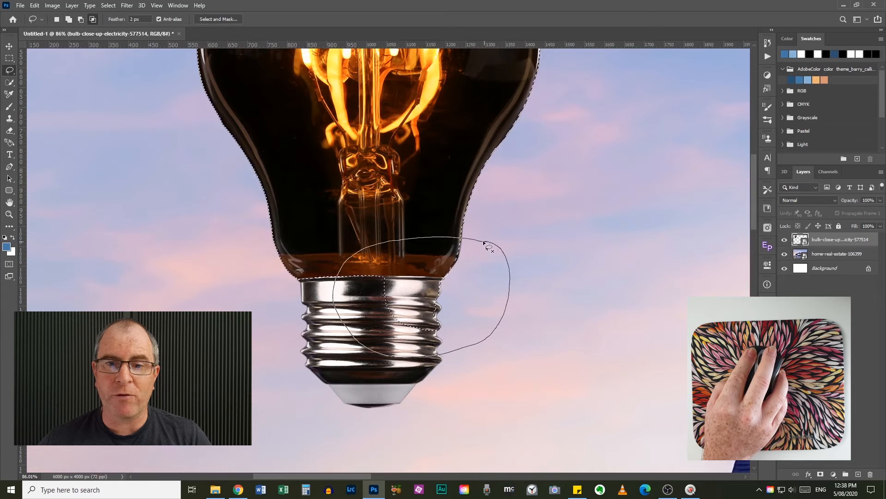
pyautogui.moveTo(483, 242); pyautogui.dragTo(483, 242)
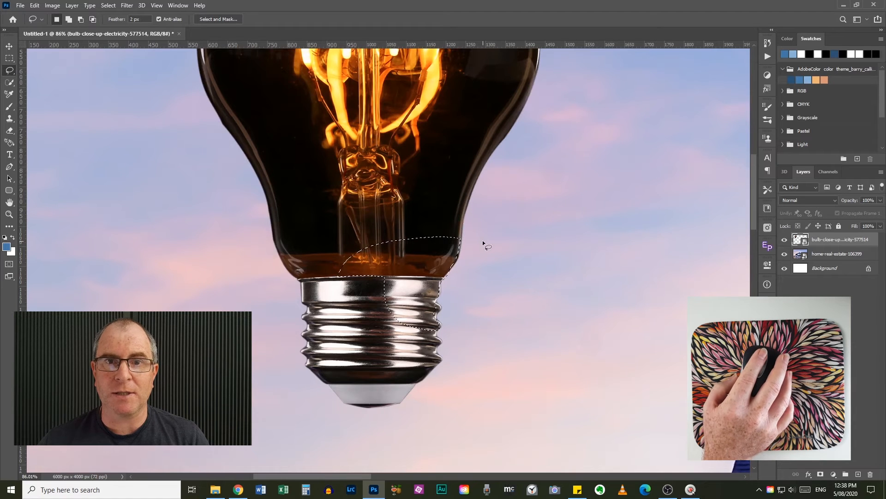
# Step: Deselect the light bulb selection
pyautogui.scroll(-2, 484, 268)
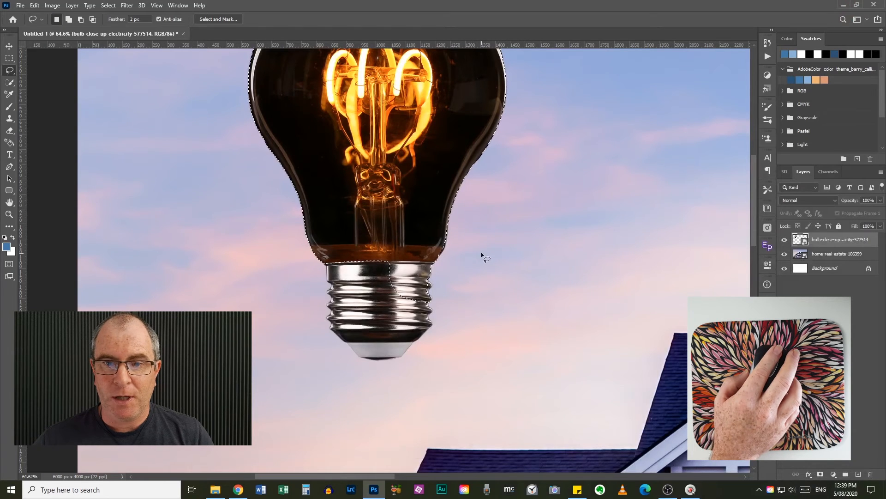
pyautogui.scroll(-2, 481, 253)
pyautogui.scroll(-1, 481, 252)
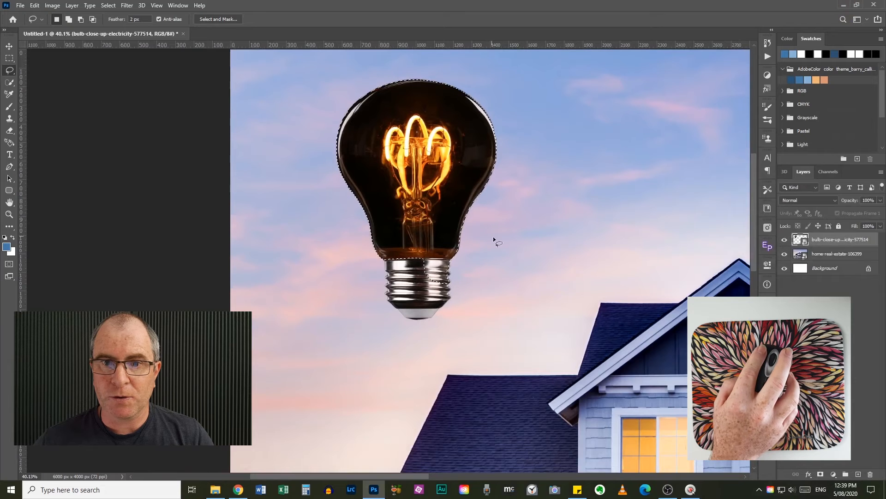
pyautogui.moveTo(411, 194); pyautogui.dragTo(376, 225)
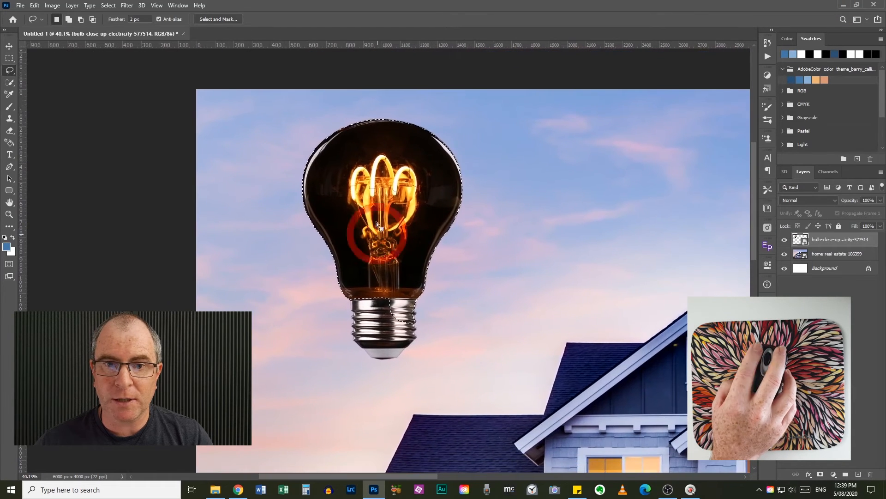
pyautogui.scroll(2, 362, 146)
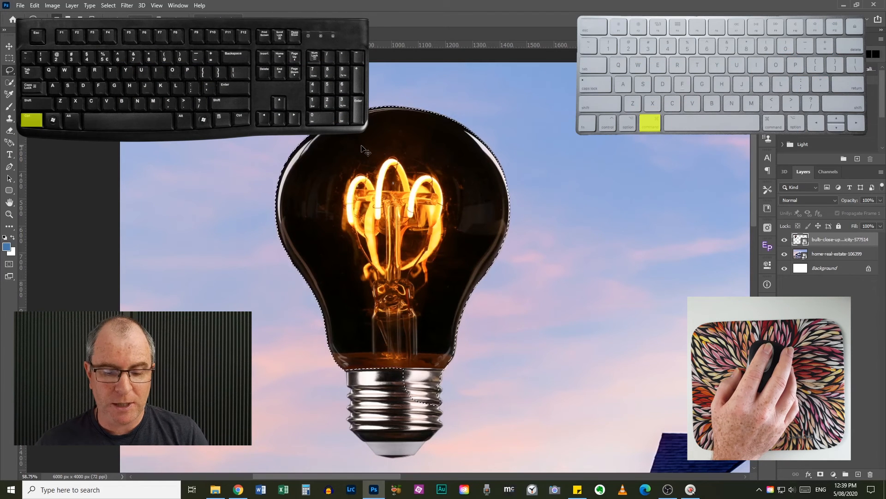
pyautogui.hotkey('ctrl', 'd')
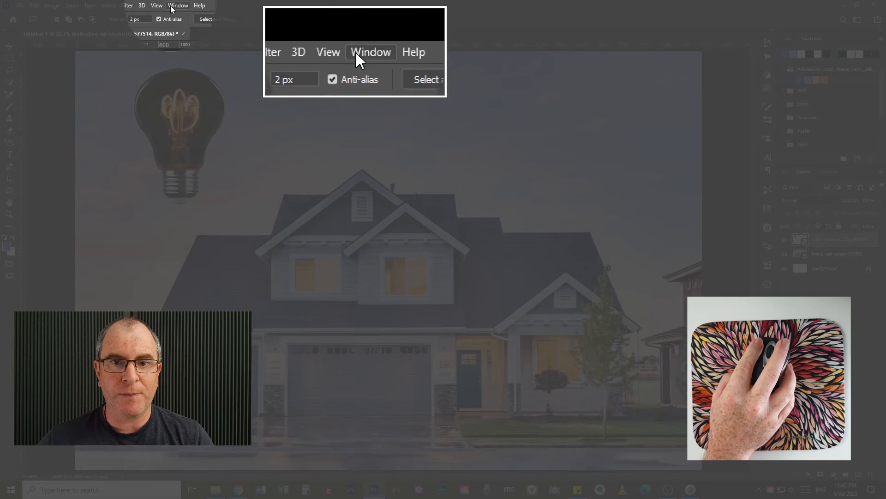
# Step: Open the Keyboard Shortcuts and Menus settings and show the shortcuts for Application Menus
pyautogui.click(176, 6)
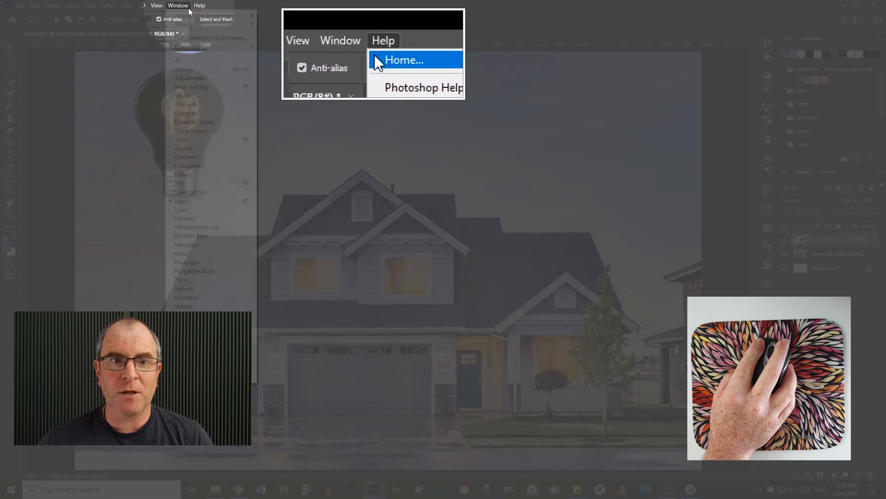
pyautogui.moveTo(201, 28)
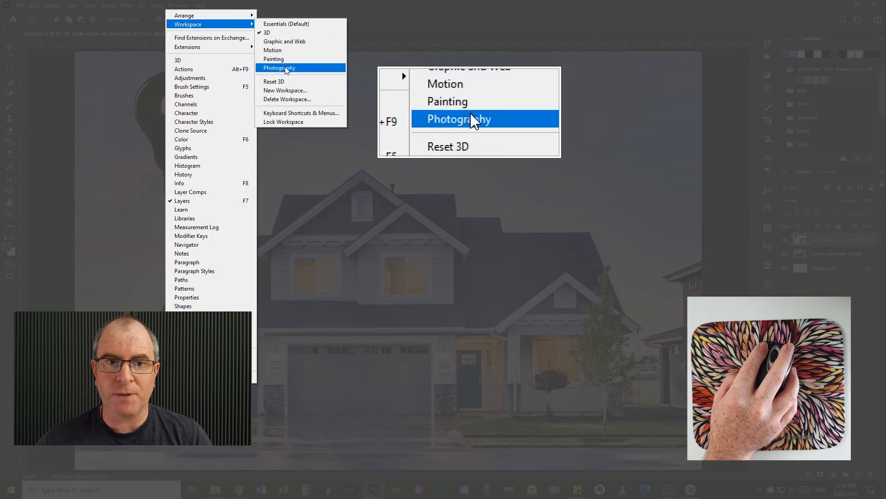
pyautogui.click(302, 115)
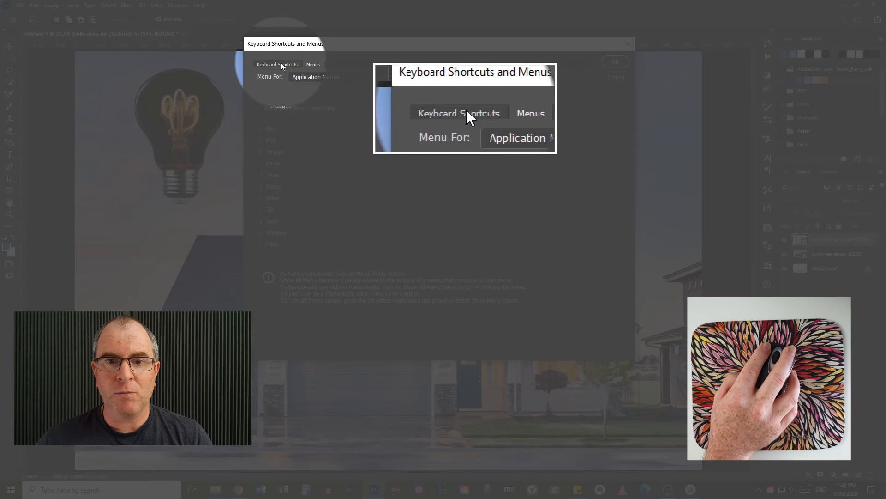
pyautogui.click(281, 65)
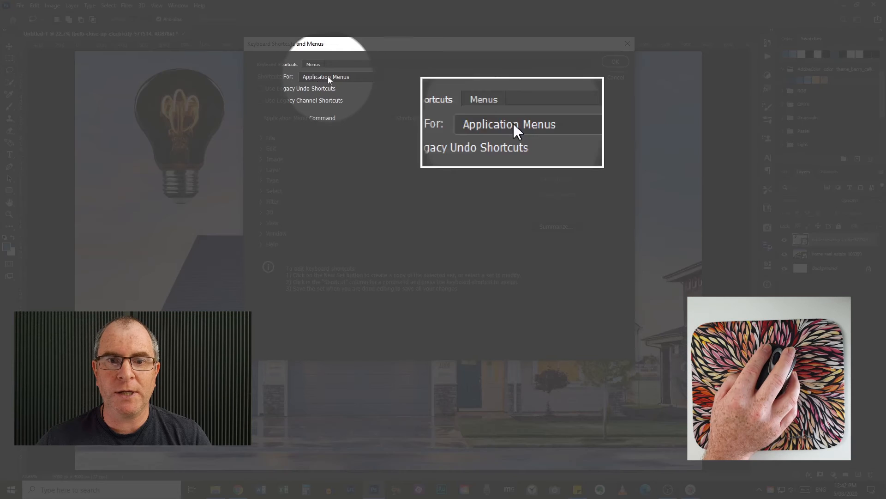
pyautogui.click(345, 78)
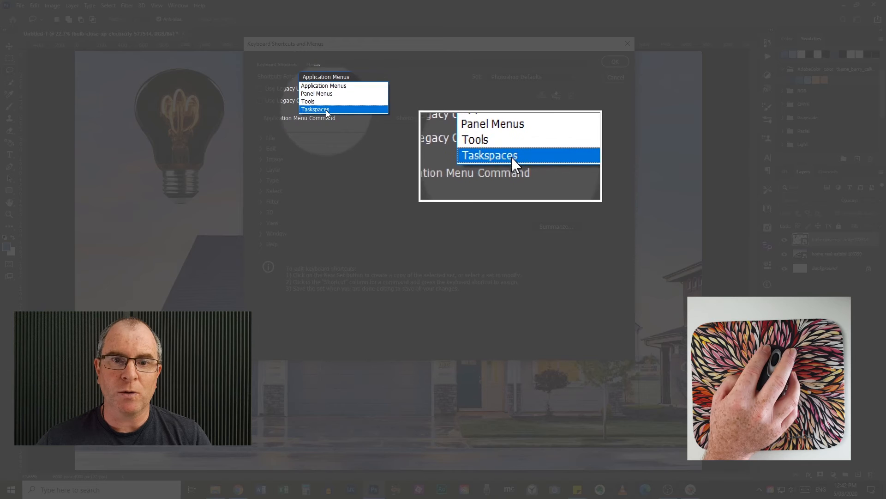
pyautogui.click(336, 86)
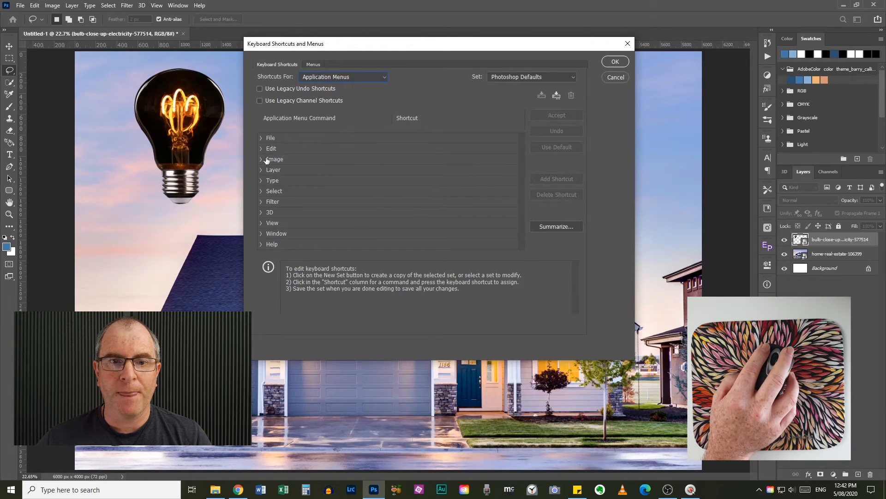
# Step: View the Edit and Layer command shortcut groups one after the other, and close the shortcut settings without saving
pyautogui.click(261, 149)
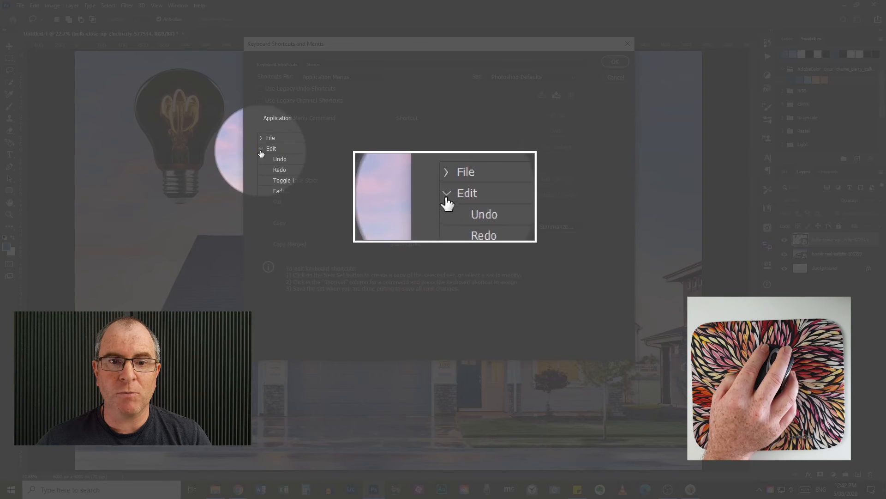
pyautogui.click(262, 150)
pyautogui.click(262, 171)
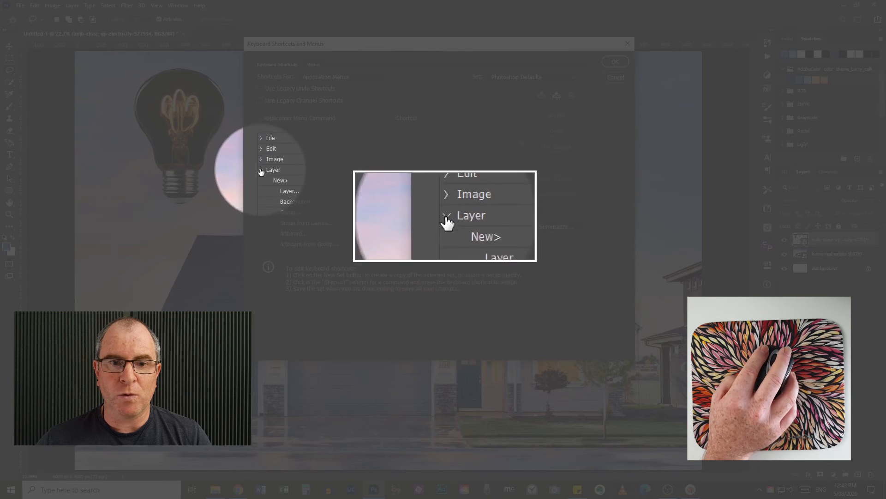
pyautogui.click(262, 170)
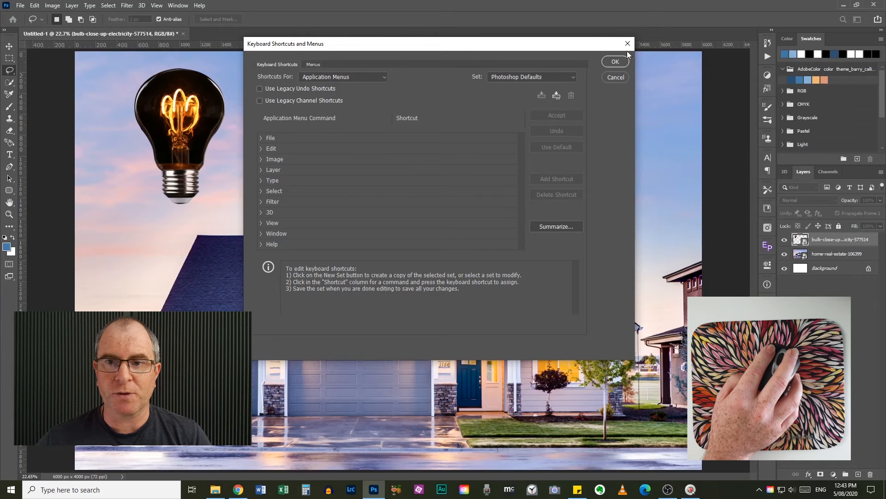
pyautogui.click(615, 77)
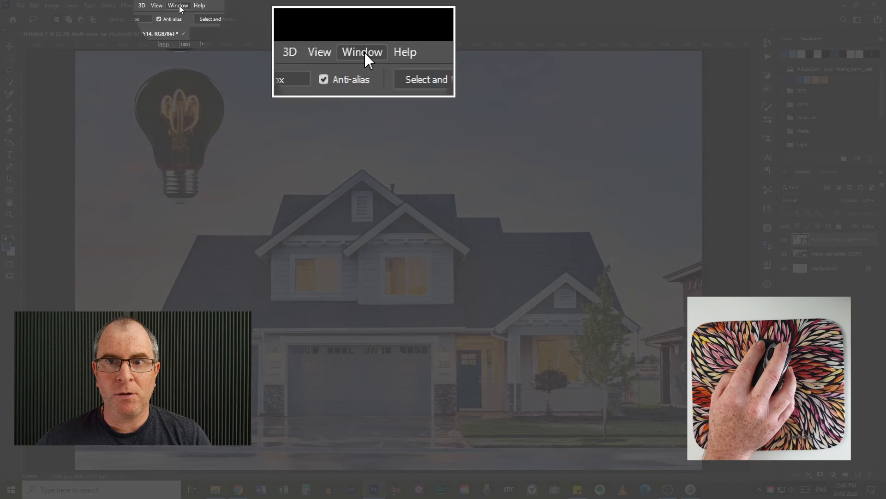
# Step: Reopen the Keyboard Shortcuts and Menus settings for the workspace and show the keyboard shortcuts
pyautogui.click(179, 7)
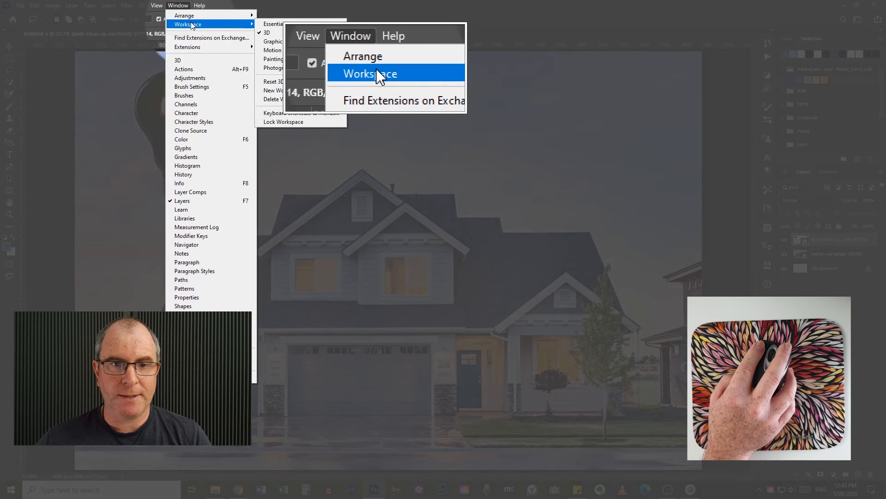
pyautogui.click(297, 113)
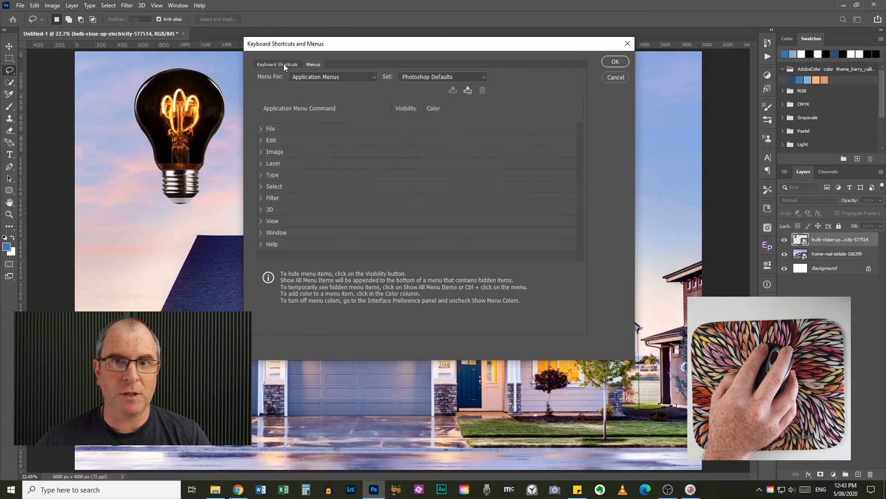
pyautogui.click(283, 64)
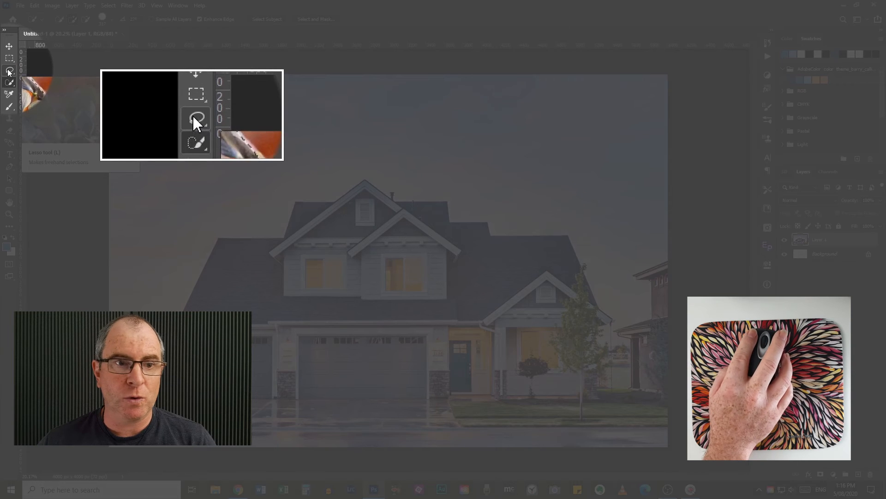
# Step: Trace the upper gable's left slope with the Polygonal Lasso, from the roof peak down to the eave's end
pyautogui.click(9, 72)
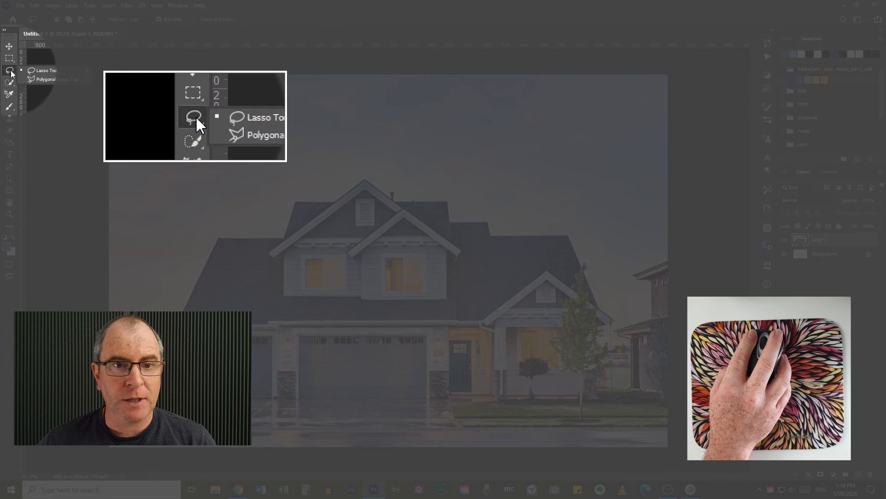
pyautogui.click(49, 79)
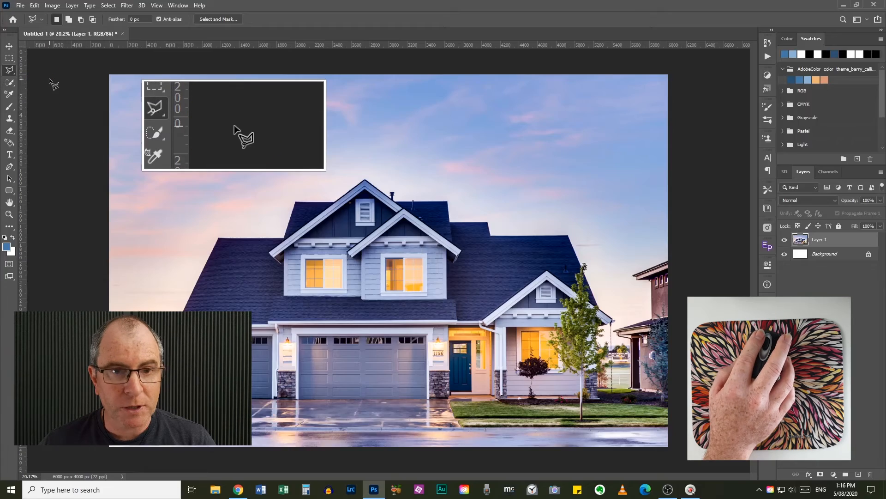
pyautogui.scroll(8, 365, 212)
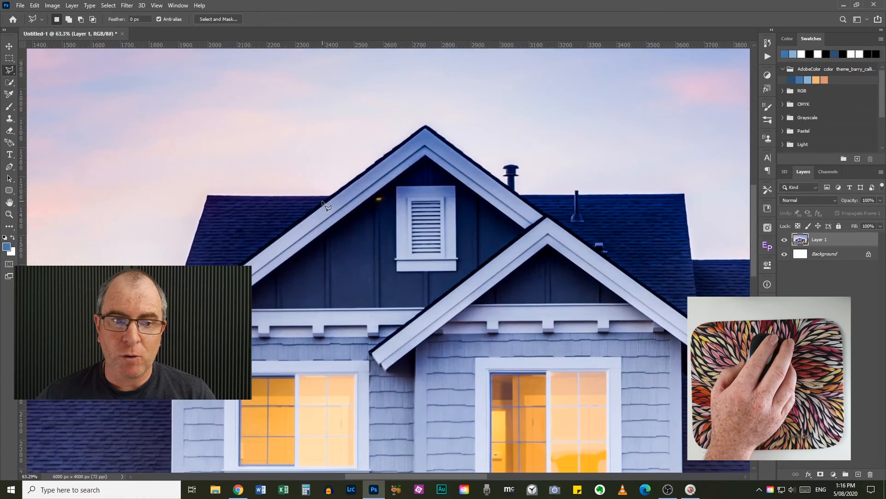
pyautogui.moveTo(328, 251); pyautogui.dragTo(355, 213)
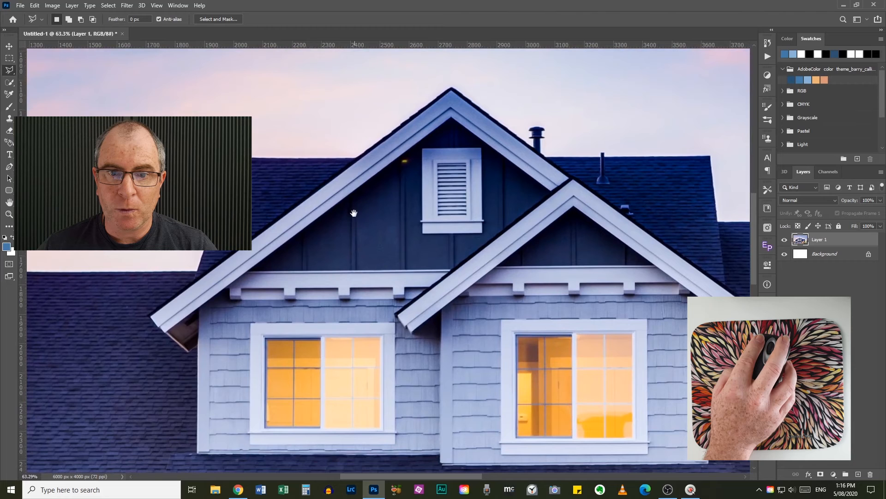
pyautogui.click(451, 87)
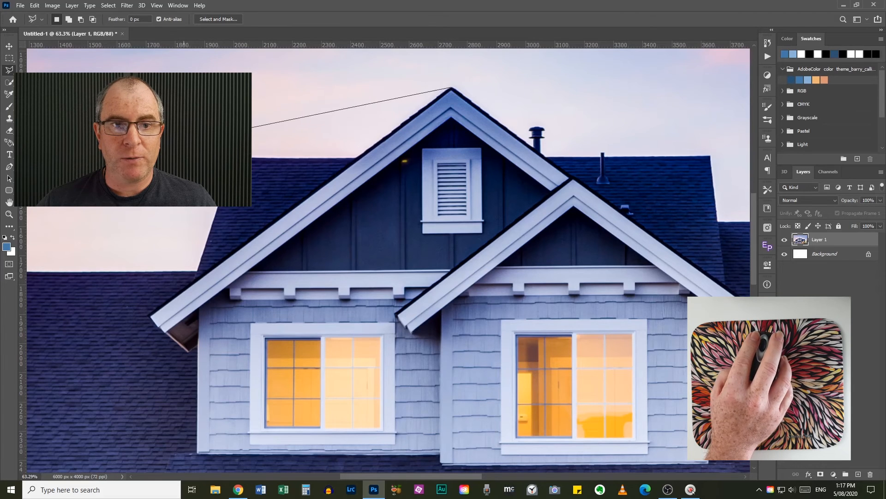
pyautogui.click(149, 316)
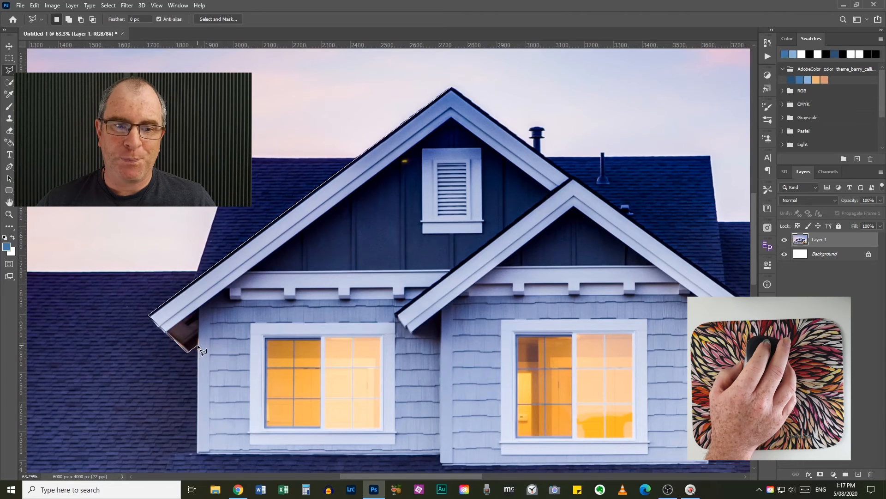
# Step: Remove the stray Polygonal Lasso points, retrace the left eave's underside up to the wall corner, and discard the outline
pyautogui.hotkey('ctrl', '+')
pyautogui.hotkey('ctrl', '+')
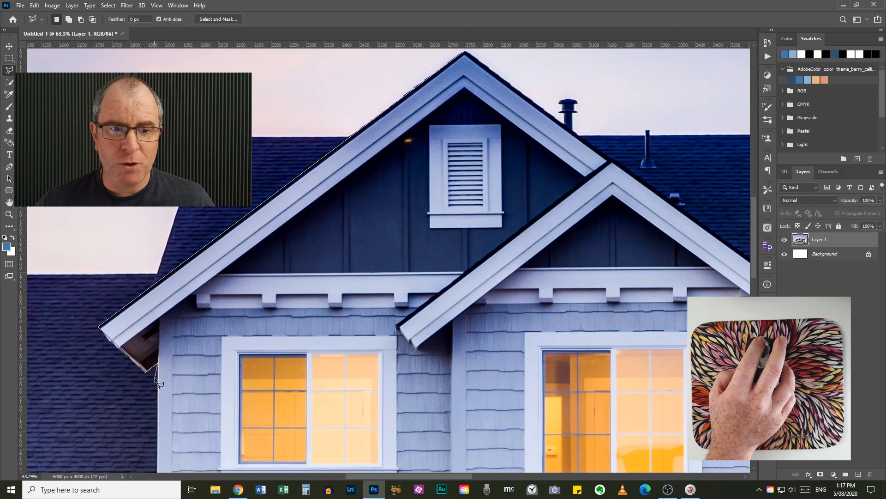
pyautogui.click(146, 372)
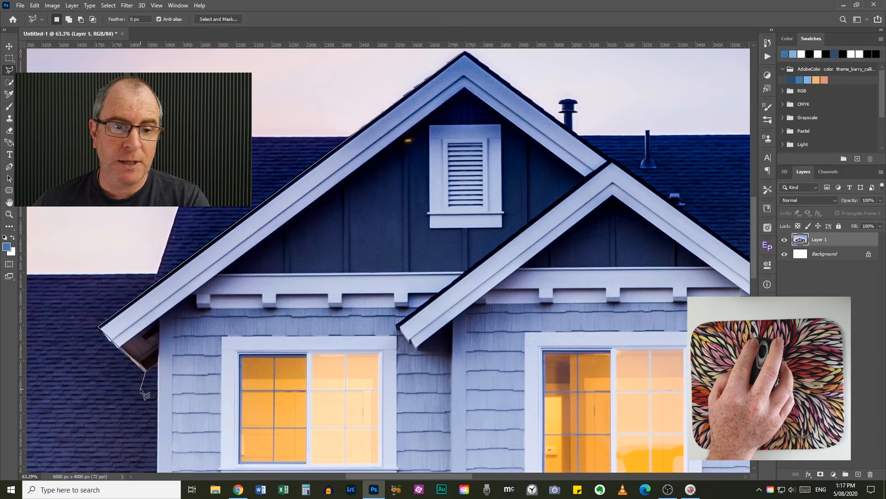
pyautogui.press('BackSpace')
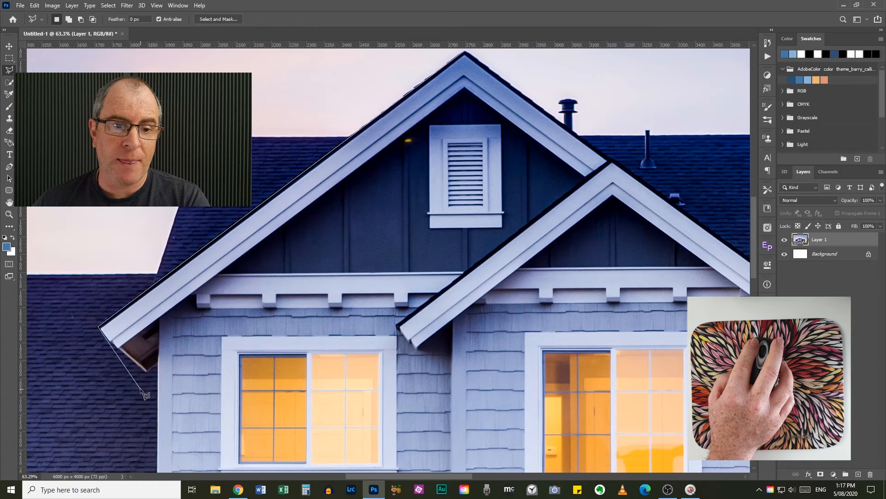
pyautogui.click(110, 341)
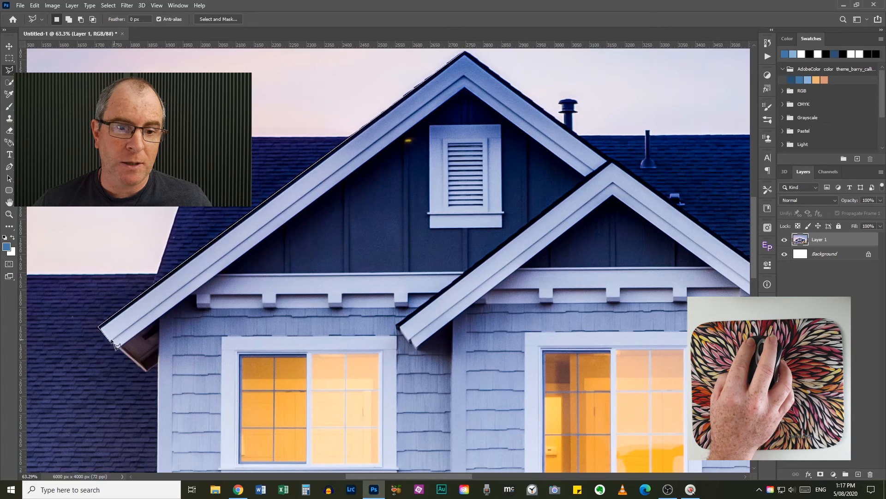
pyautogui.click(118, 350)
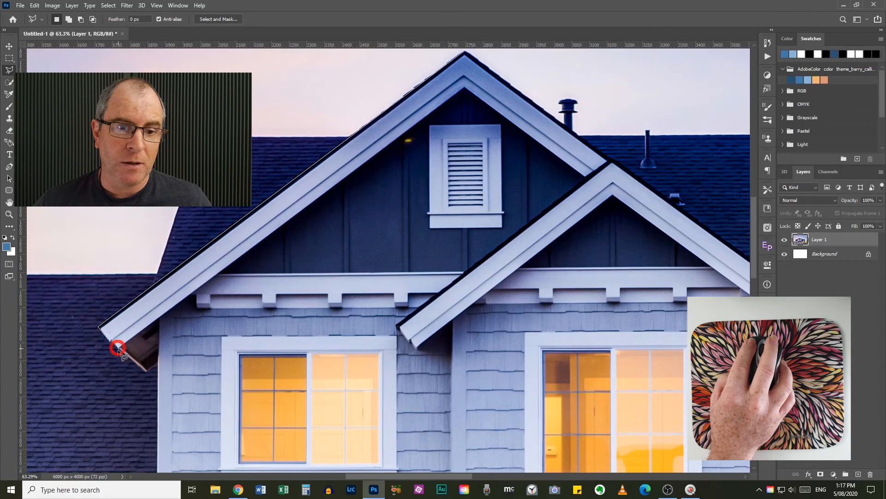
pyautogui.click(145, 371)
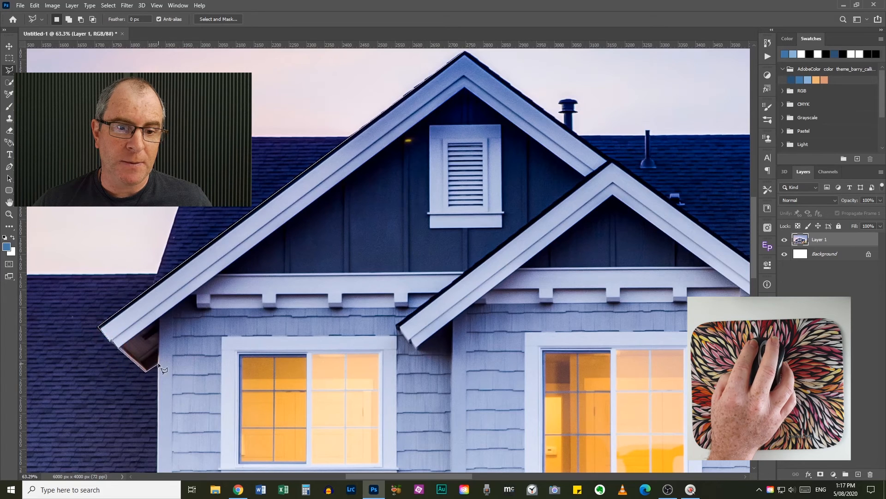
pyautogui.click(159, 363)
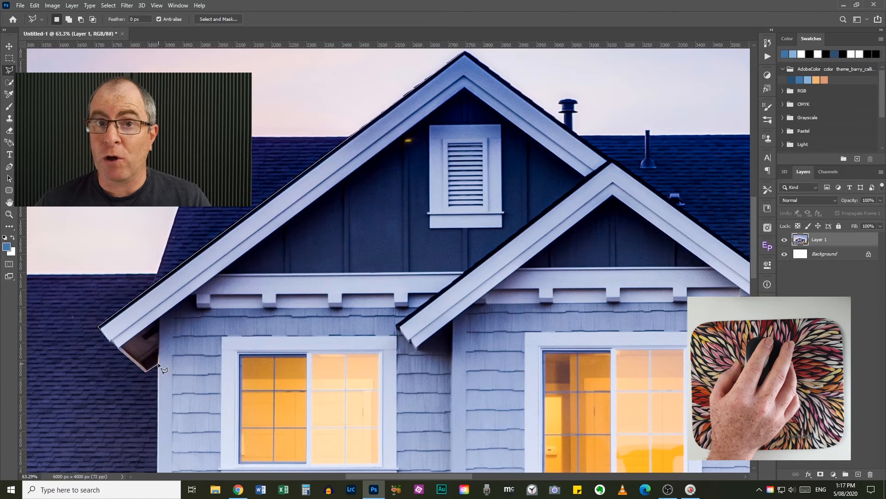
pyautogui.press('Escape')
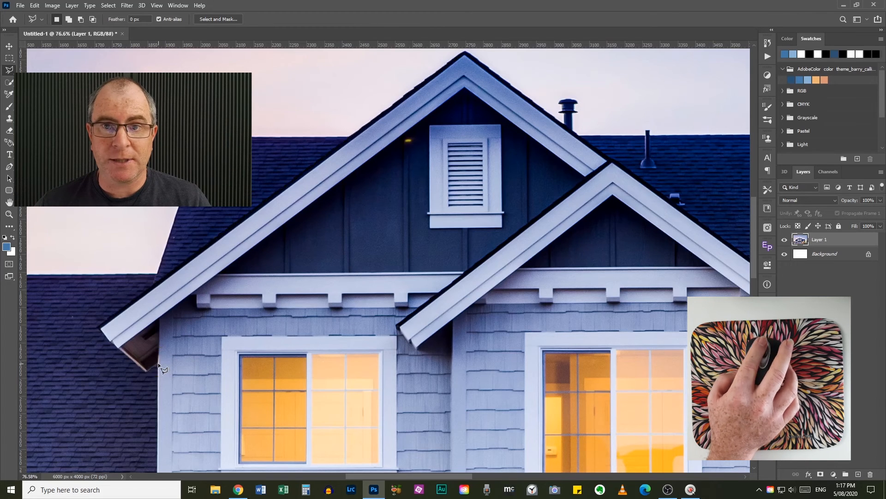
# Step: Switch to the Quick Selection tool and set its brush diameter to 123 px
pyautogui.scroll(1, 383, 297)
pyautogui.scroll(-2, 402, 303)
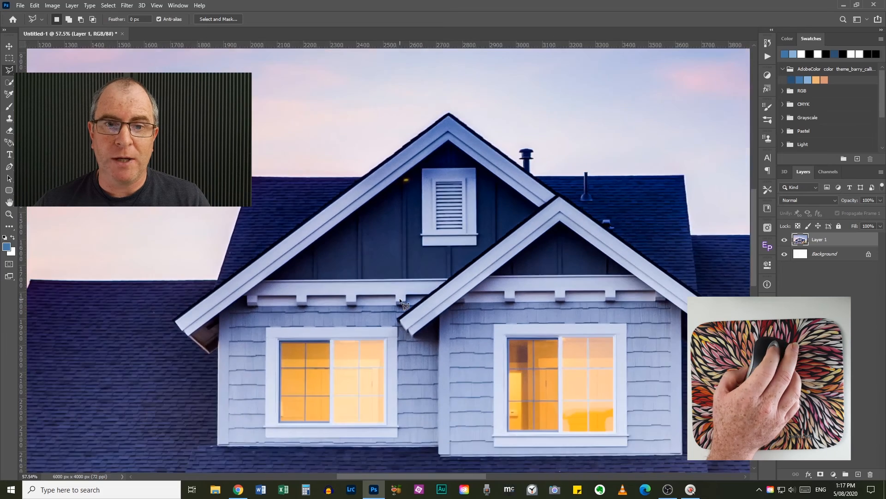
pyautogui.scroll(-1, 402, 303)
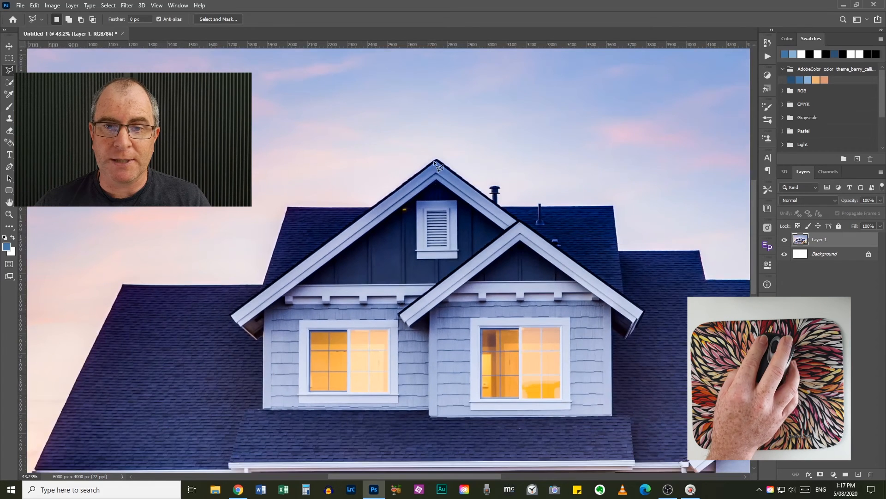
pyautogui.click(9, 83)
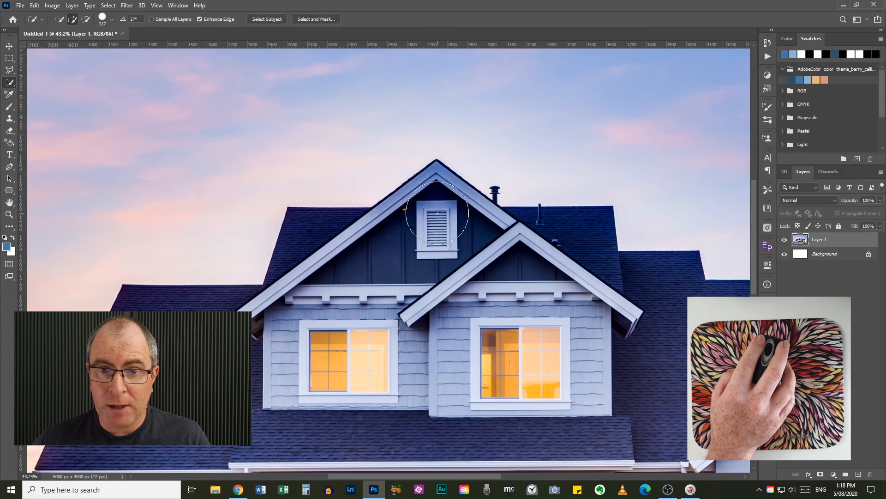
pyautogui.moveTo(438, 212); pyautogui.dragTo(417, 212)
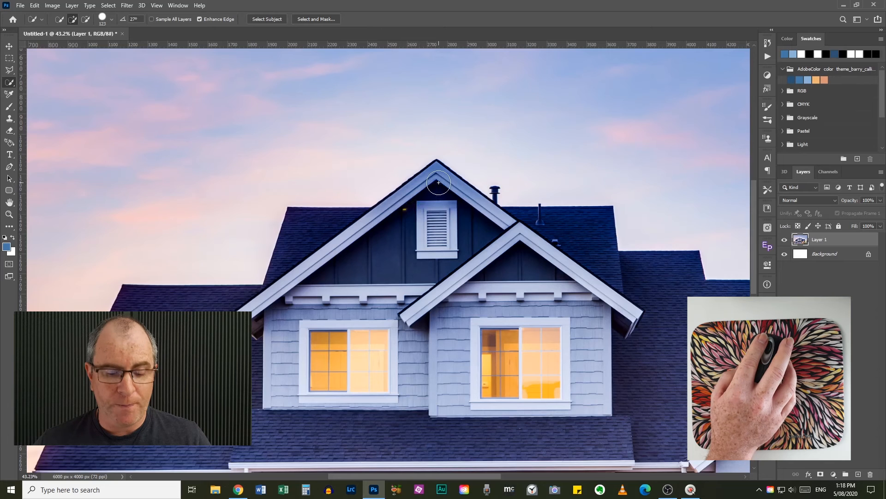
# Step: Try the Quick Selection brush at 5% hardness, and restore the hardness to 100%
pyautogui.moveTo(439, 183); pyautogui.dragTo(440, 186)
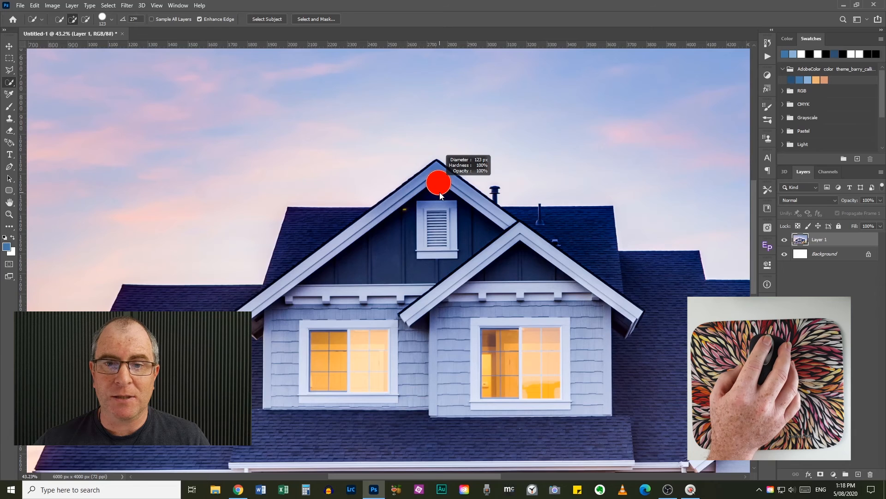
pyautogui.keyDown('alt'); pyautogui.moveTo(440, 193); pyautogui.dragTo(440, 191); pyautogui.keyUp('alt')
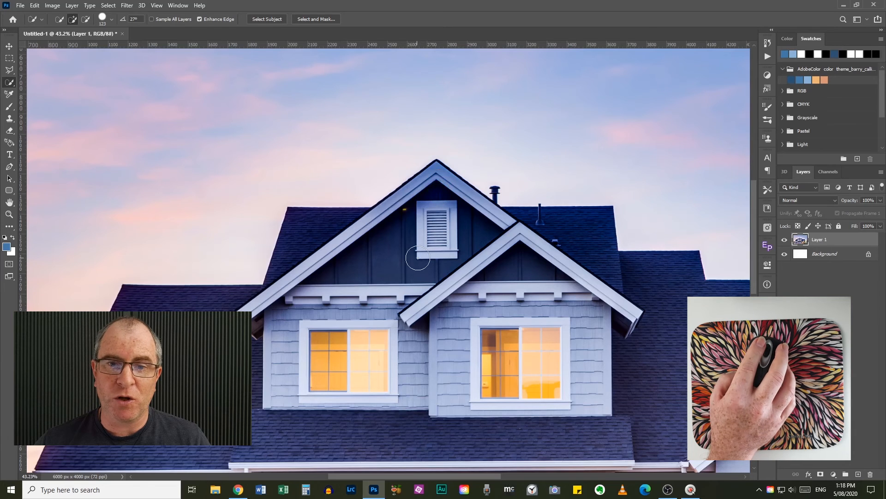
pyautogui.keyDown('alt'); pyautogui.moveTo(422, 259); pyautogui.dragTo(417, 134); pyautogui.keyUp('alt')
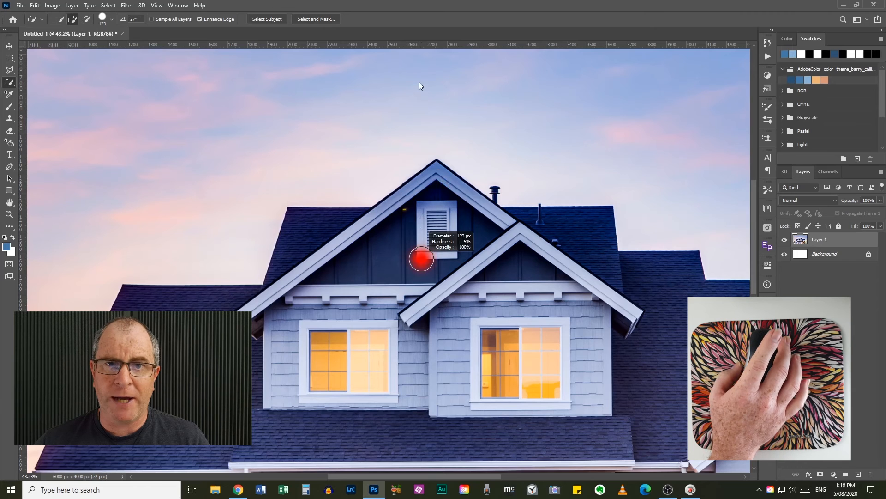
pyautogui.keyDown('alt'); pyautogui.moveTo(419, 82); pyautogui.dragTo(415, 255); pyautogui.keyUp('alt')
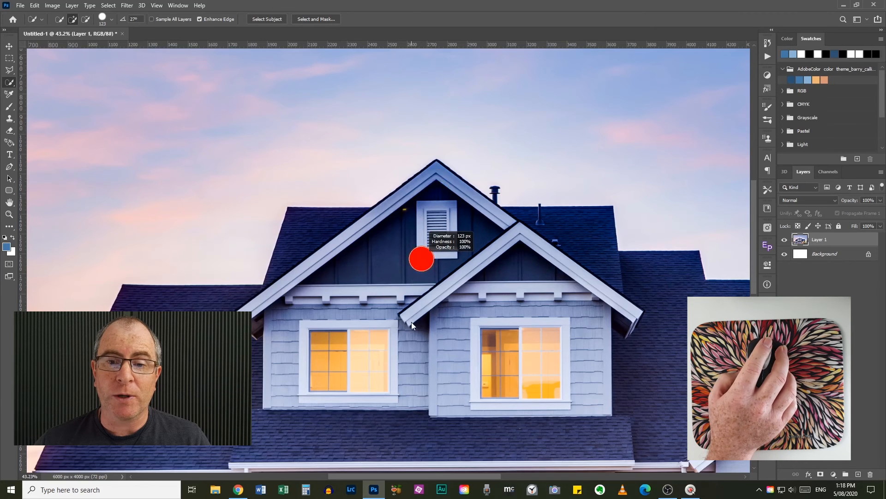
pyautogui.keyDown('alt'); pyautogui.moveTo(412, 322); pyautogui.dragTo(411, 322); pyautogui.keyUp('alt')
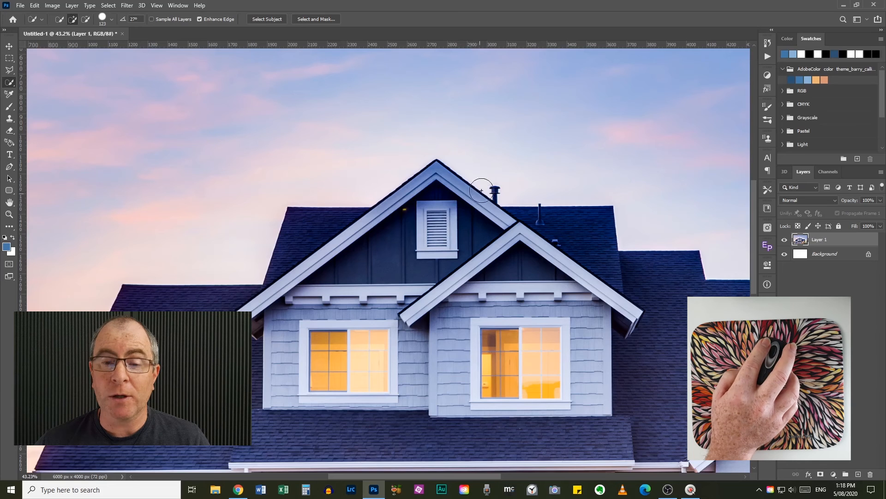
# Step: Delete the gabled upper storey from Layer 1 using a Quick Selection, after subtracting the roof area behind its left slope
pyautogui.moveTo(434, 192)
pyautogui.mouseDown()
pyautogui.moveTo(335, 247)
pyautogui.moveTo(261, 318)
pyautogui.moveTo(346, 283)
pyautogui.moveTo(413, 282)
pyautogui.moveTo(465, 264)
pyautogui.moveTo(502, 270)
pyautogui.moveTo(585, 309)
pyautogui.moveTo(579, 385)
pyautogui.moveTo(360, 365)
pyautogui.moveTo(309, 351)
pyautogui.mouseUp()
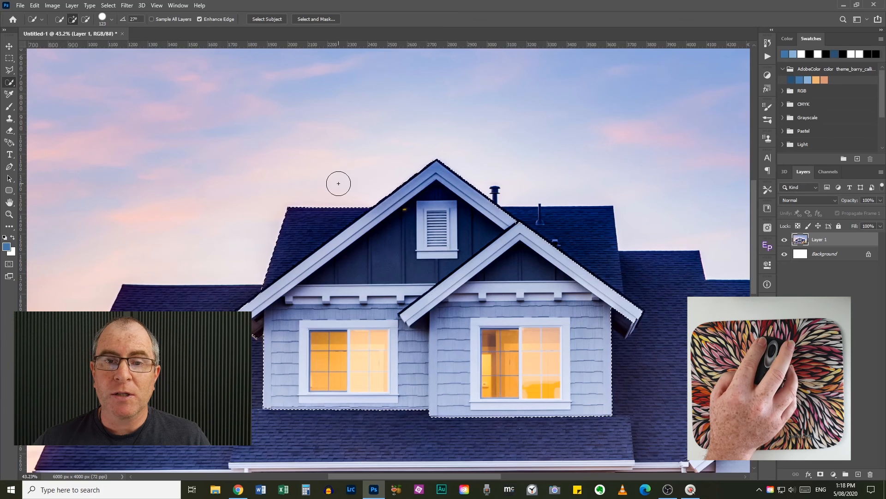
pyautogui.press('alt')
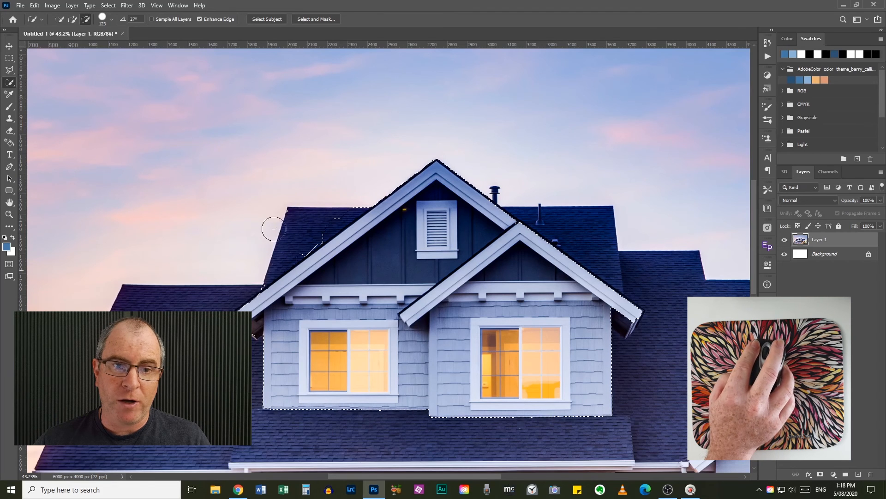
pyautogui.moveTo(274, 228)
pyautogui.mouseDown()
pyautogui.moveTo(289, 197)
pyautogui.moveTo(251, 279)
pyautogui.moveTo(318, 228)
pyautogui.mouseUp()
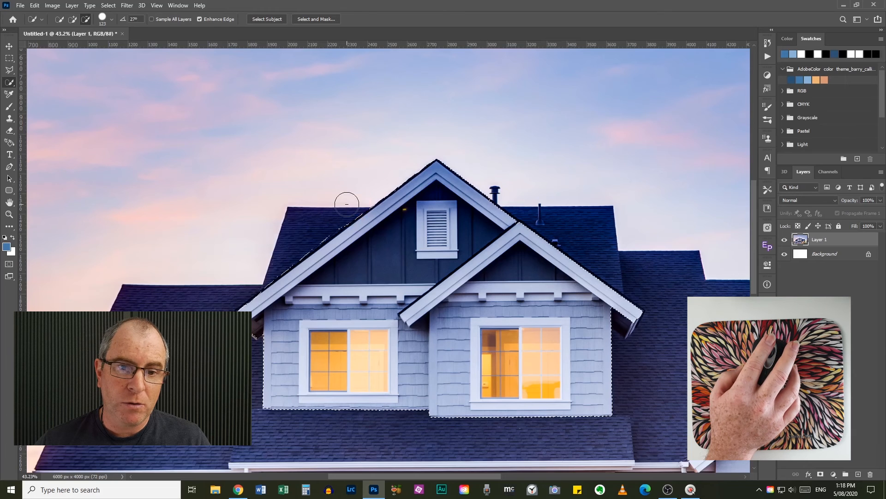
pyautogui.press('alt')
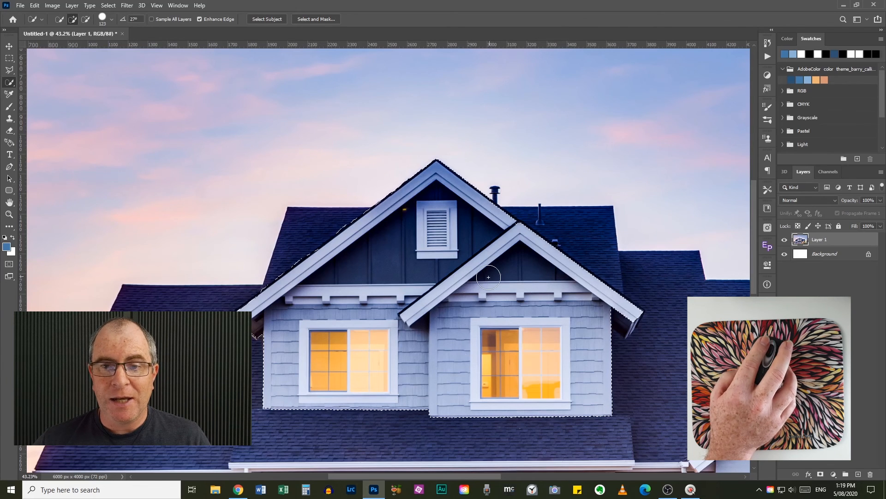
pyautogui.press('Delete')
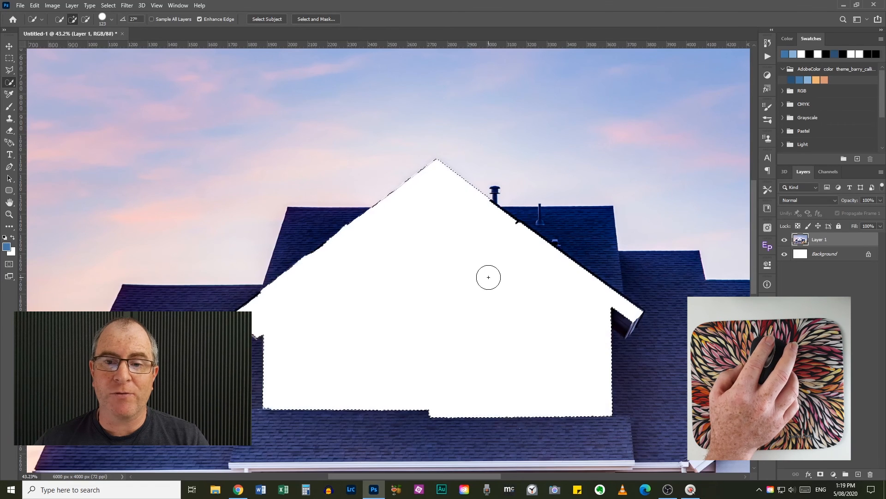
# Step: Undo the deletion of the gabled upper storey on Layer 1 and clear the selection around it
pyautogui.scroll(-5, 555, 355)
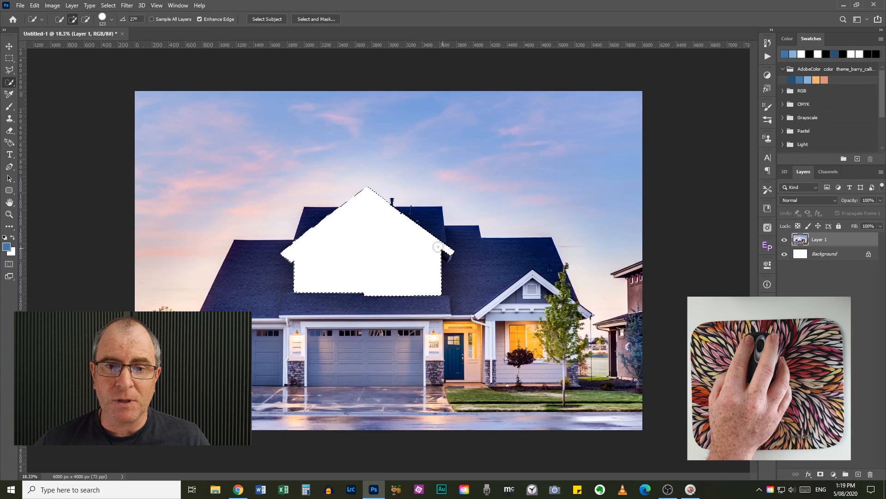
pyautogui.scroll(2, 370, 235)
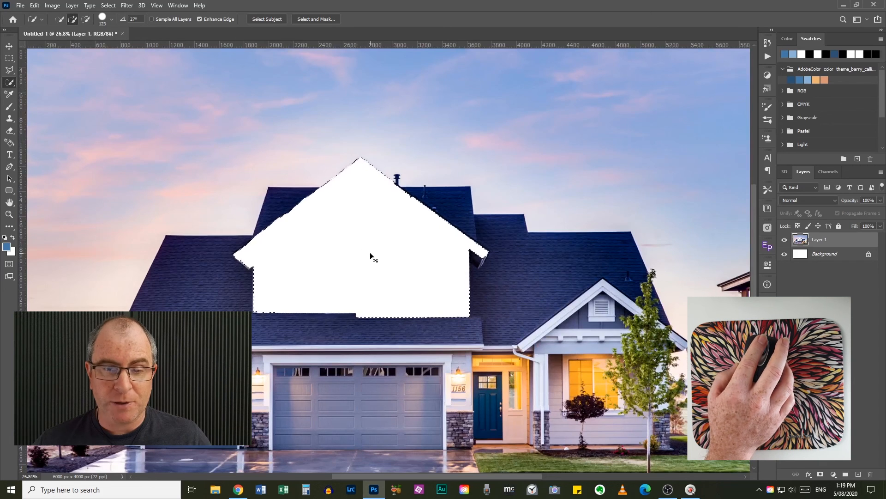
pyautogui.hotkey('ctrl', 'z')
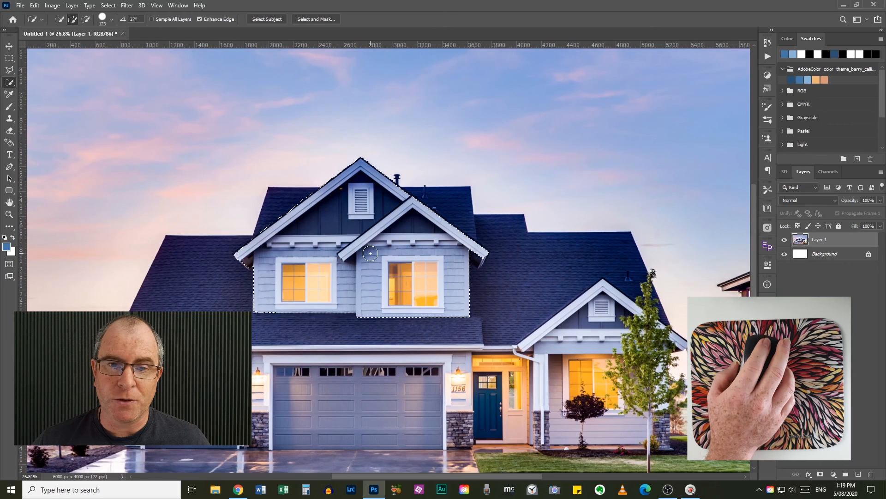
pyautogui.hotkey('ctrl', 'd')
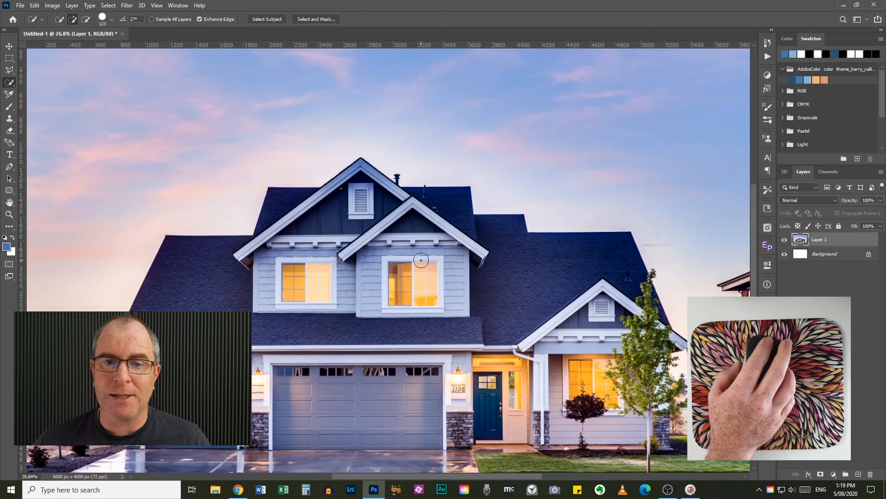
# Step: Quick-select the gabled upper storey again, adding the missed pane of its left window, and discard the selection
pyautogui.scroll(4, 421, 260)
pyautogui.scroll(-4, 421, 260)
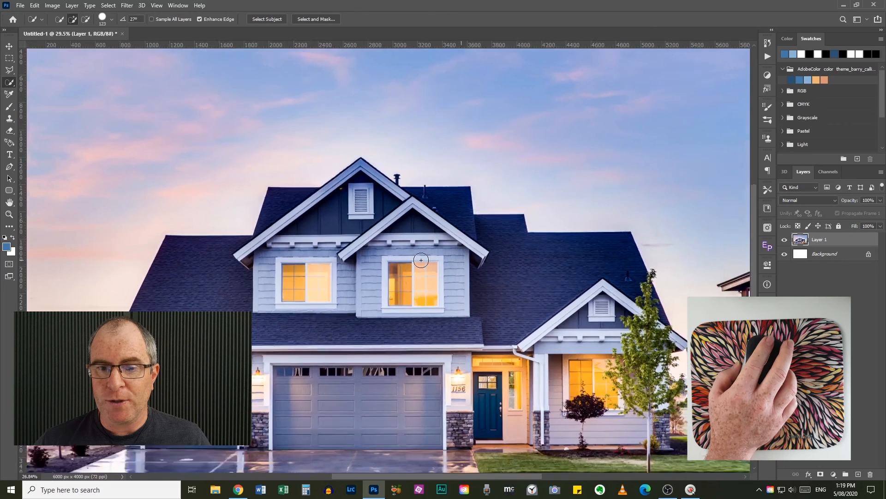
pyautogui.scroll(-2, 422, 260)
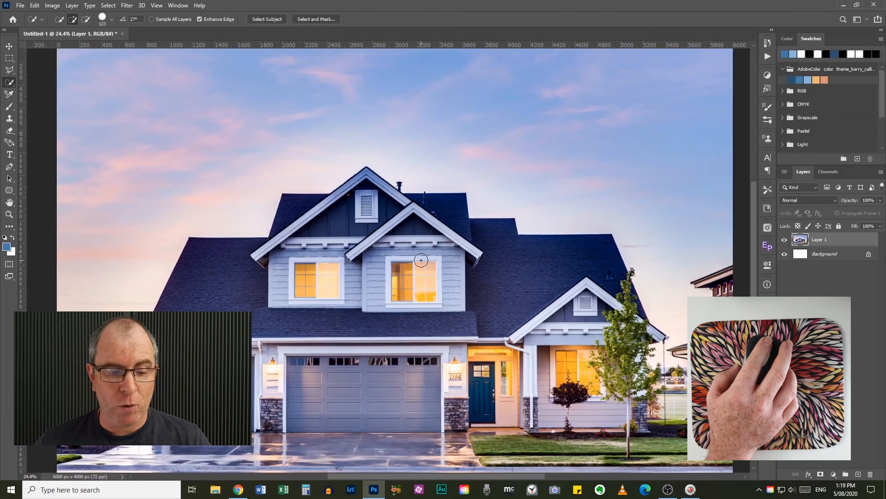
pyautogui.moveTo(371, 181)
pyautogui.mouseDown()
pyautogui.moveTo(265, 250)
pyautogui.moveTo(380, 232)
pyautogui.moveTo(441, 248)
pyautogui.mouseUp()
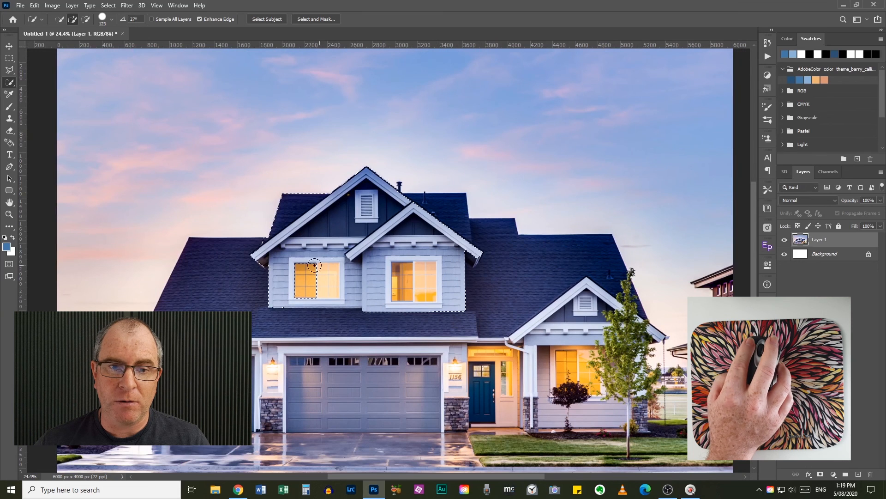
pyautogui.moveTo(352, 271)
pyautogui.mouseDown()
pyautogui.moveTo(300, 283)
pyautogui.moveTo(347, 287)
pyautogui.mouseUp()
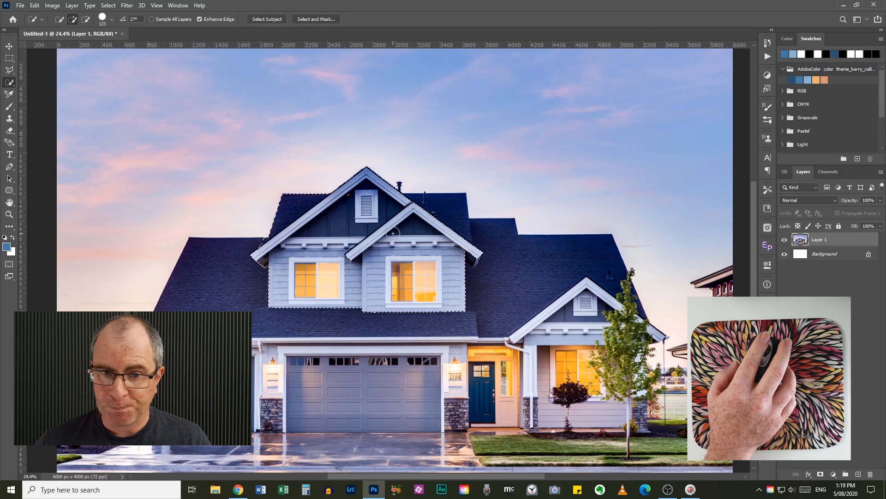
pyautogui.hotkey('ctrl', 'd')
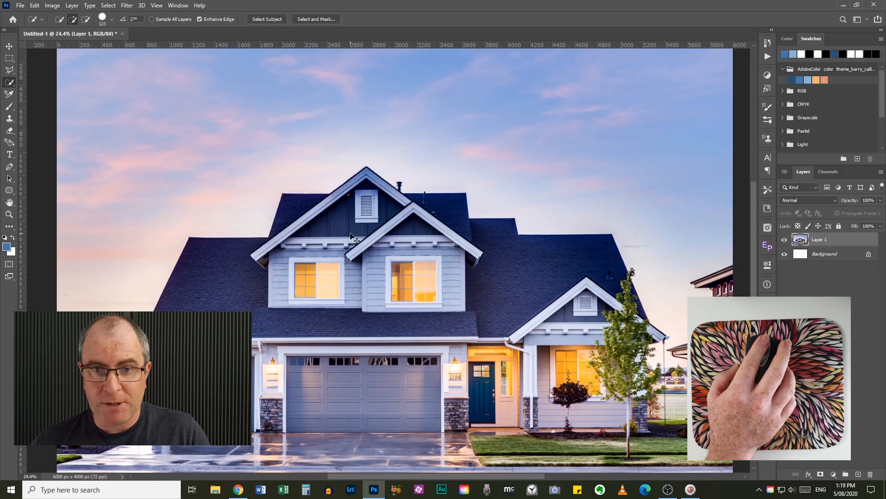
pyautogui.scroll(1, 319, 226)
pyautogui.scroll(2, 322, 223)
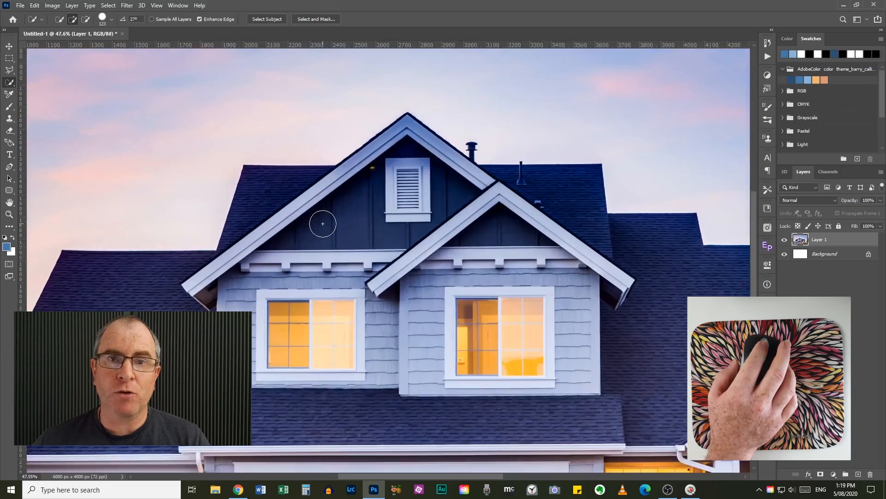
pyautogui.scroll(-1, 342, 220)
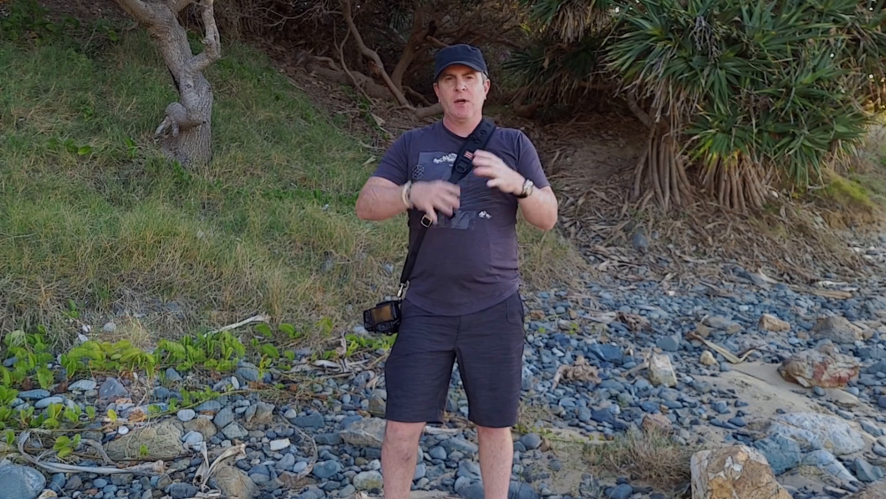